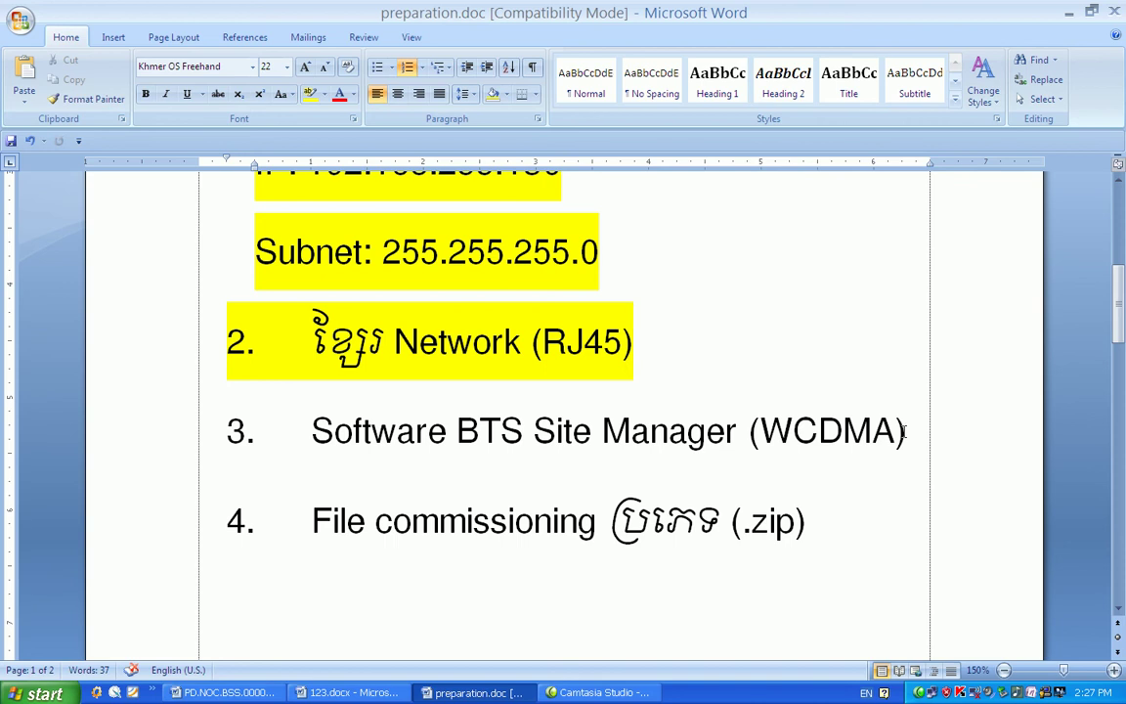
Step: Examine the third item of the preparation list, the BTS Site Manager (WCDMA) software requirement
left_click_drag(909, 431, 359, 448)
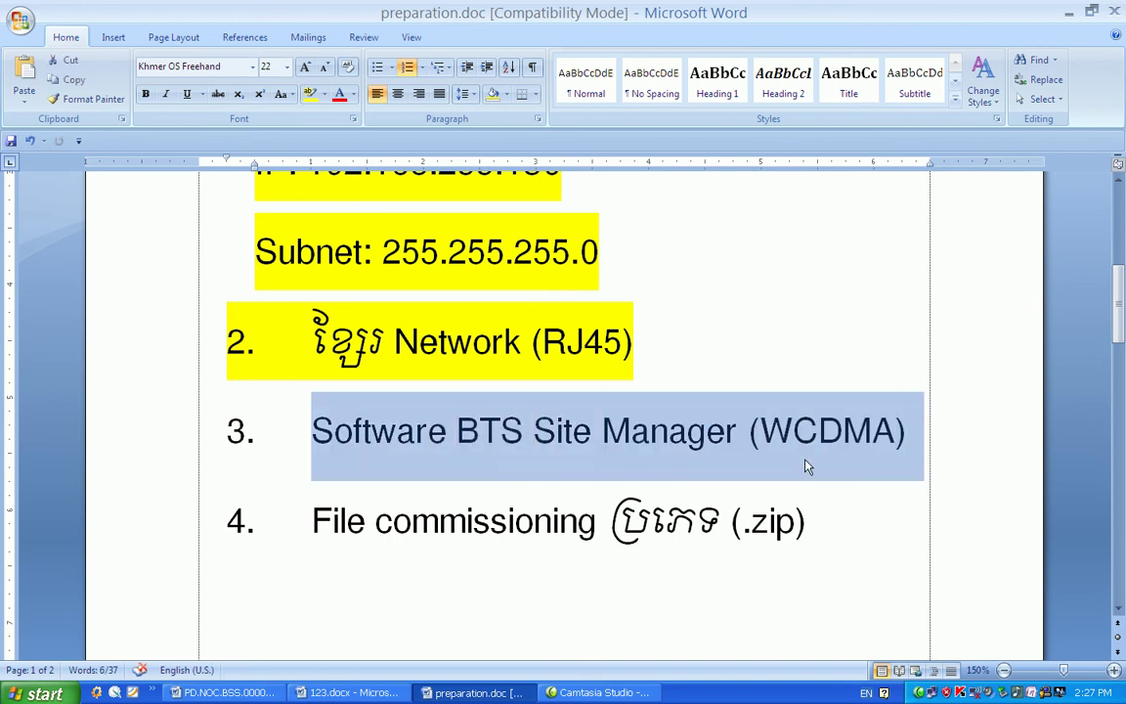
left_click(735, 436)
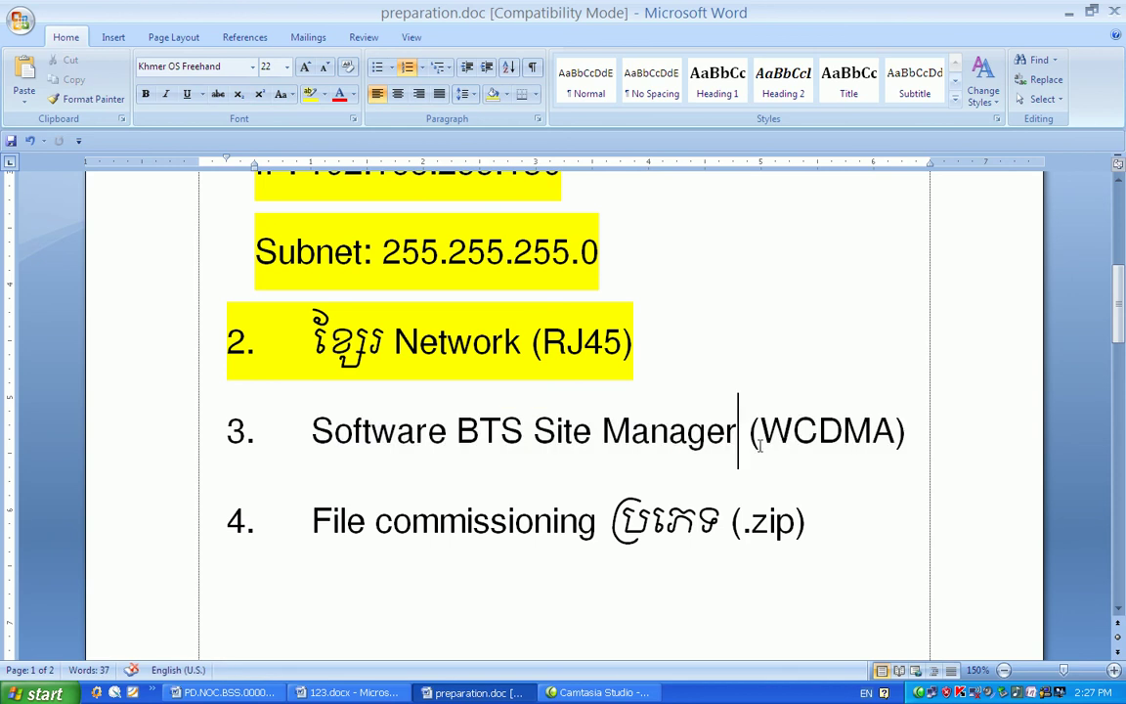
key("Right")
key("Left")
key("Left")
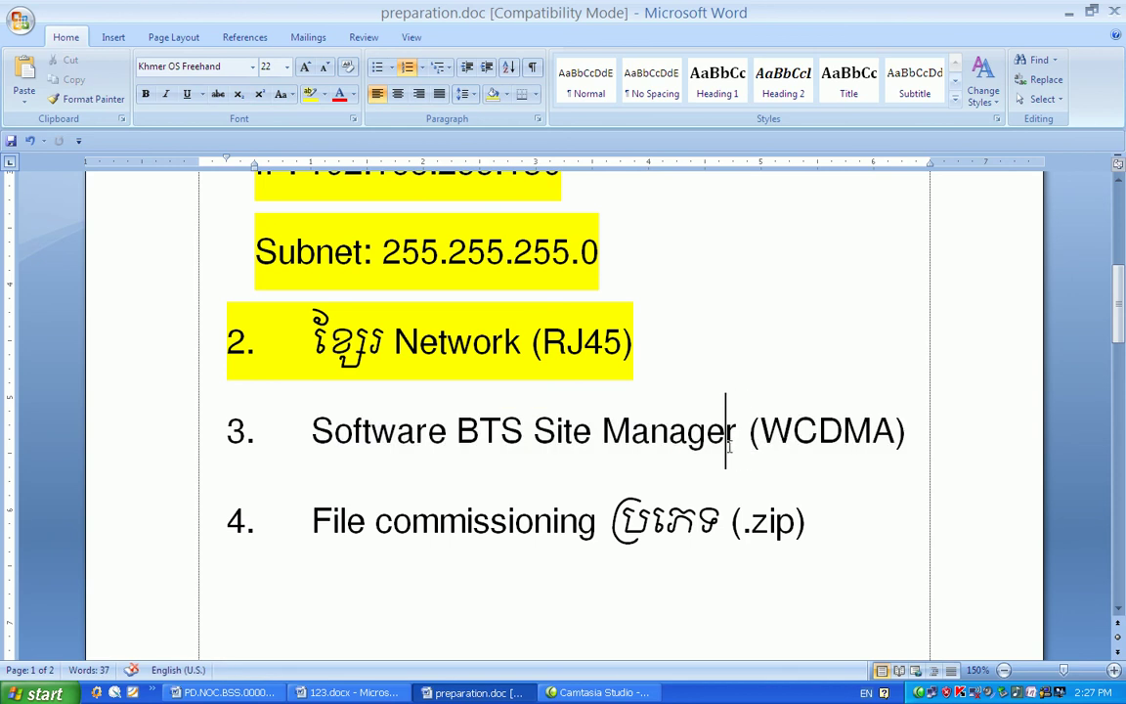
key("Right")
key("Right")
key("Right")
Step: Show the desktop, refresh it, and reposition the WCDMA BTS Site Manager shortcut and the Qthang folder in the open area
key("super+d")
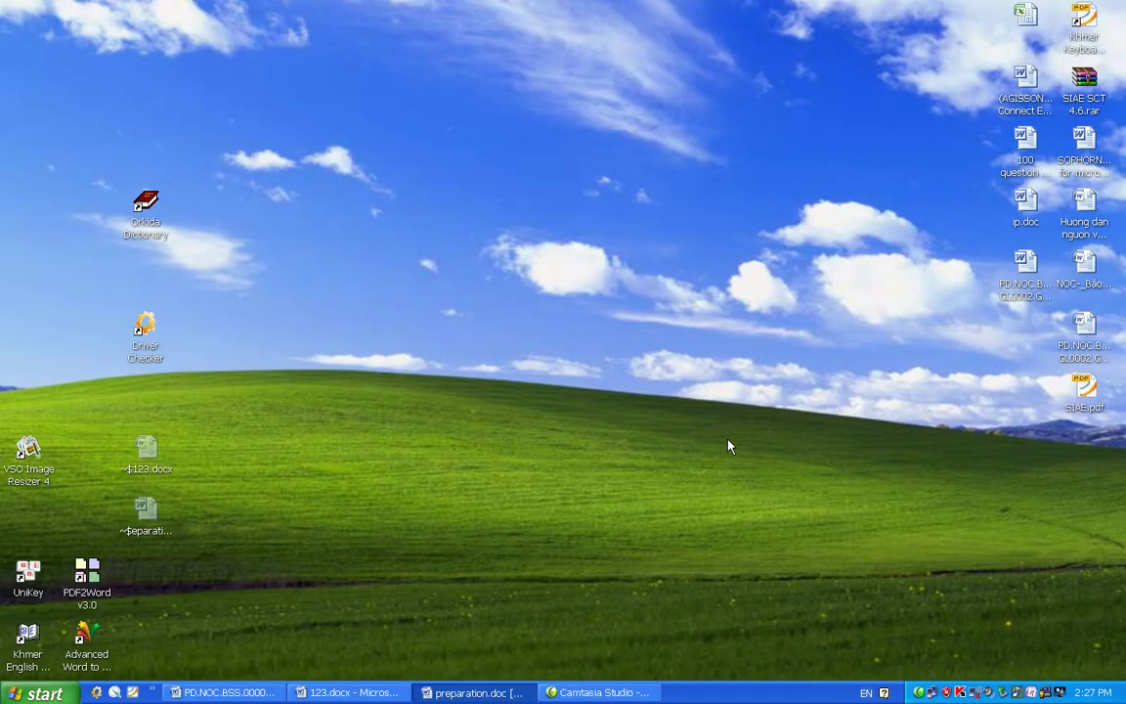
left_click_drag(498, 262, 435, 86)
right_click(418, 223)
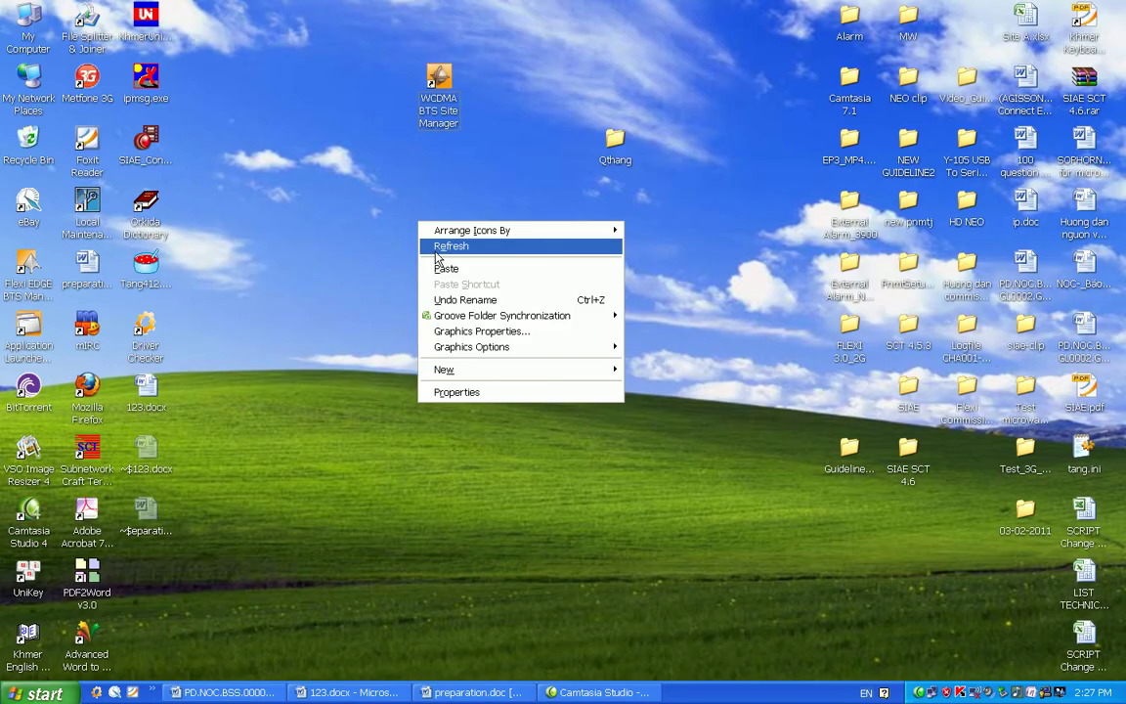
left_click(437, 252)
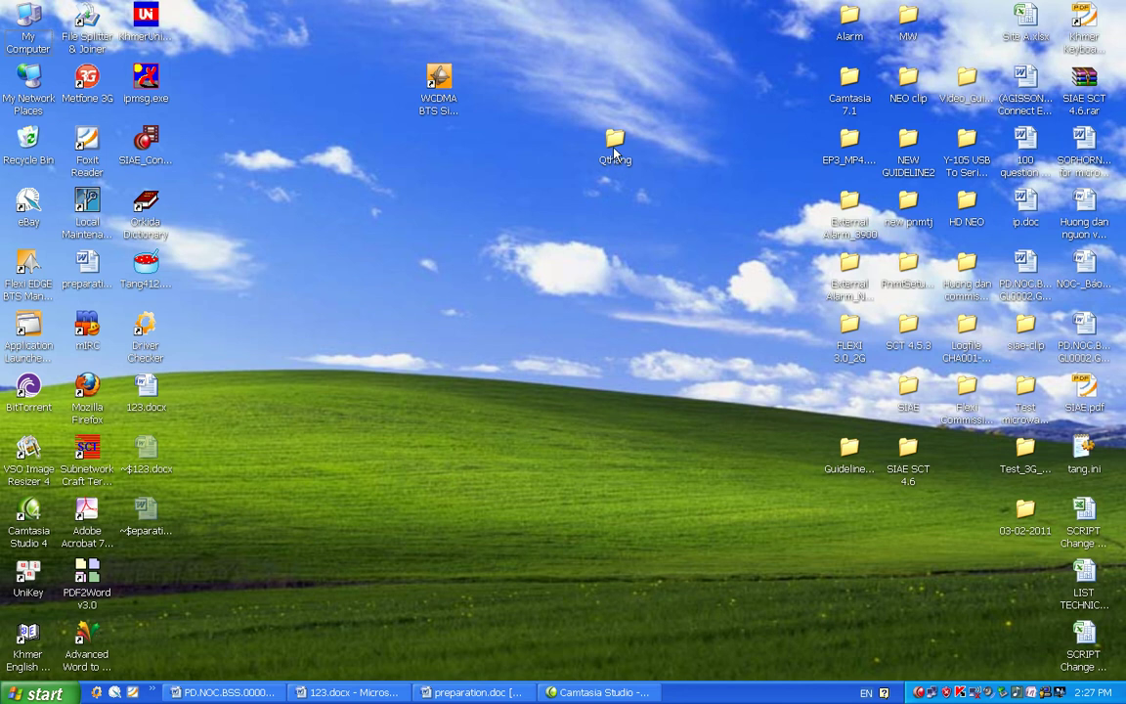
left_click_drag(615, 152, 441, 214)
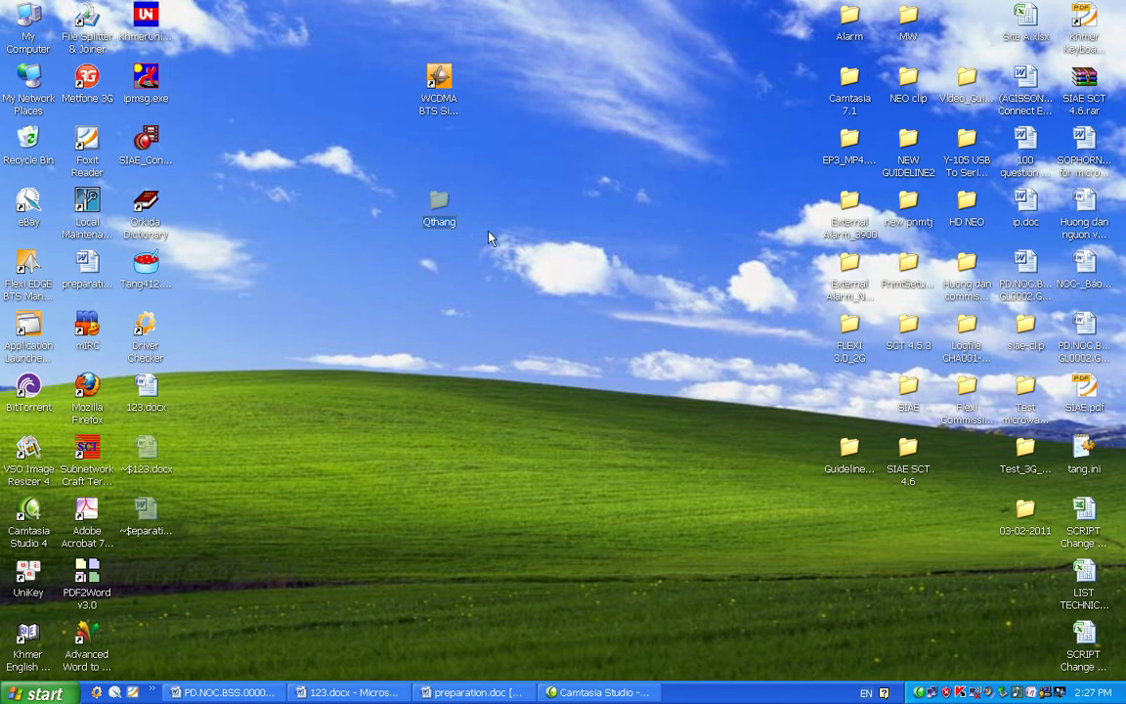
left_click(540, 313)
left_click_drag(438, 109, 450, 415)
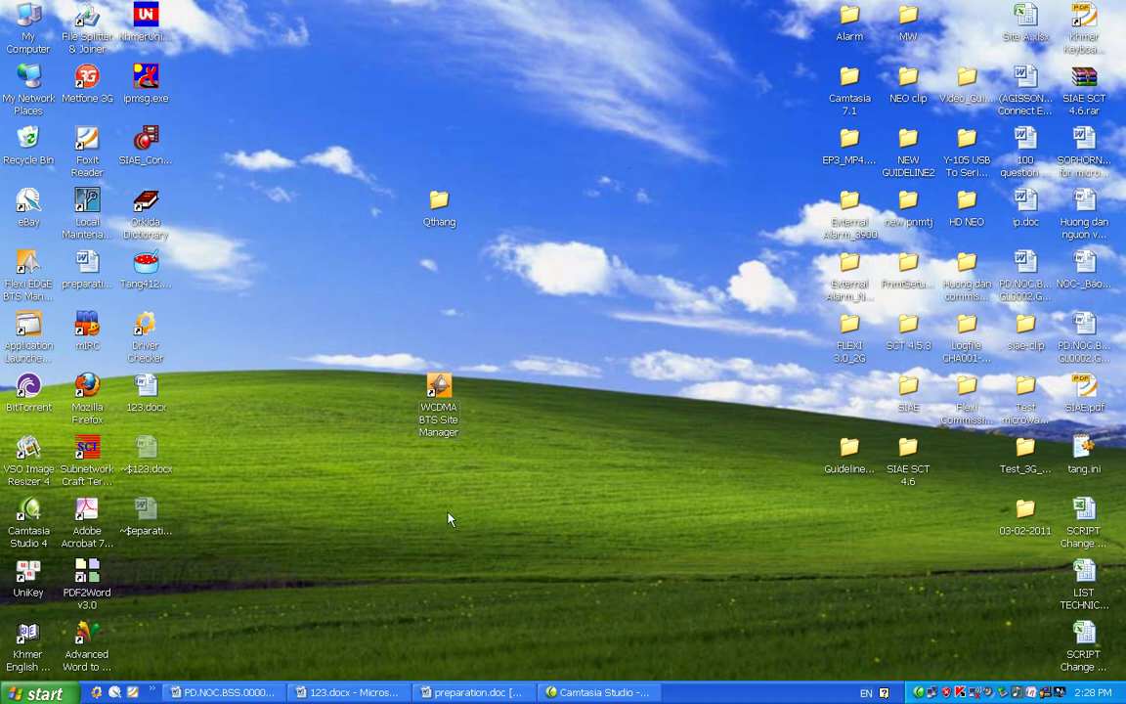
Step: Launch WCDMA BTS Site Manager from its desktop shortcut and move its login window slightly up
left_click(439, 391)
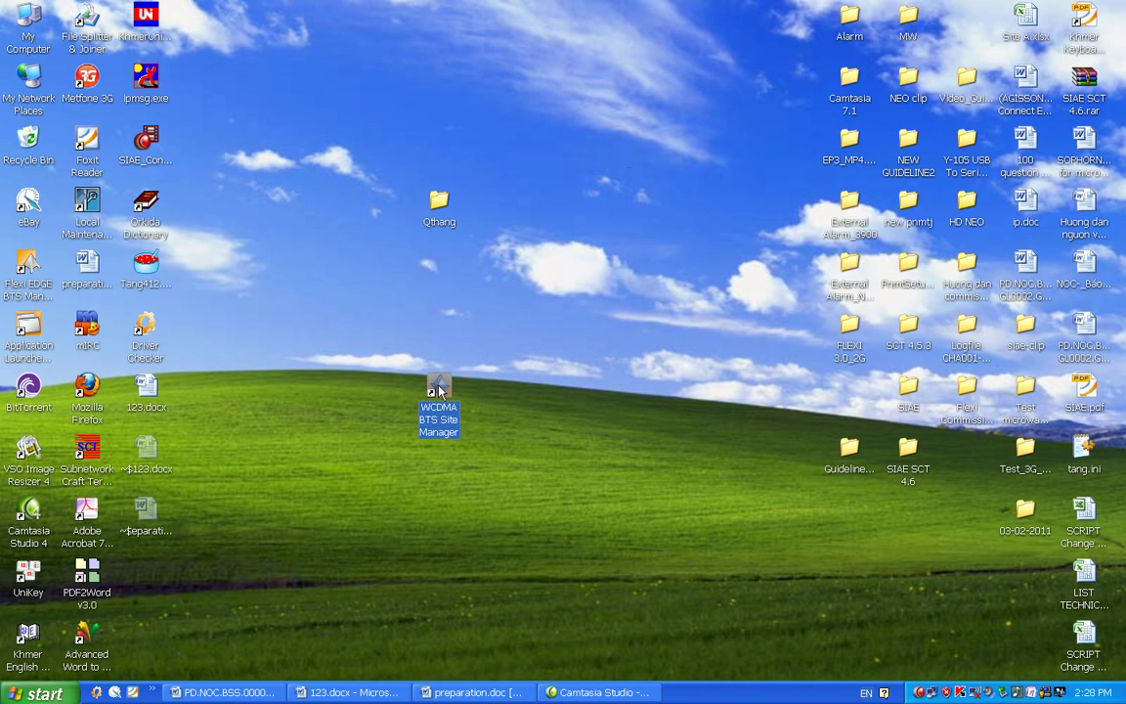
left_click(560, 395)
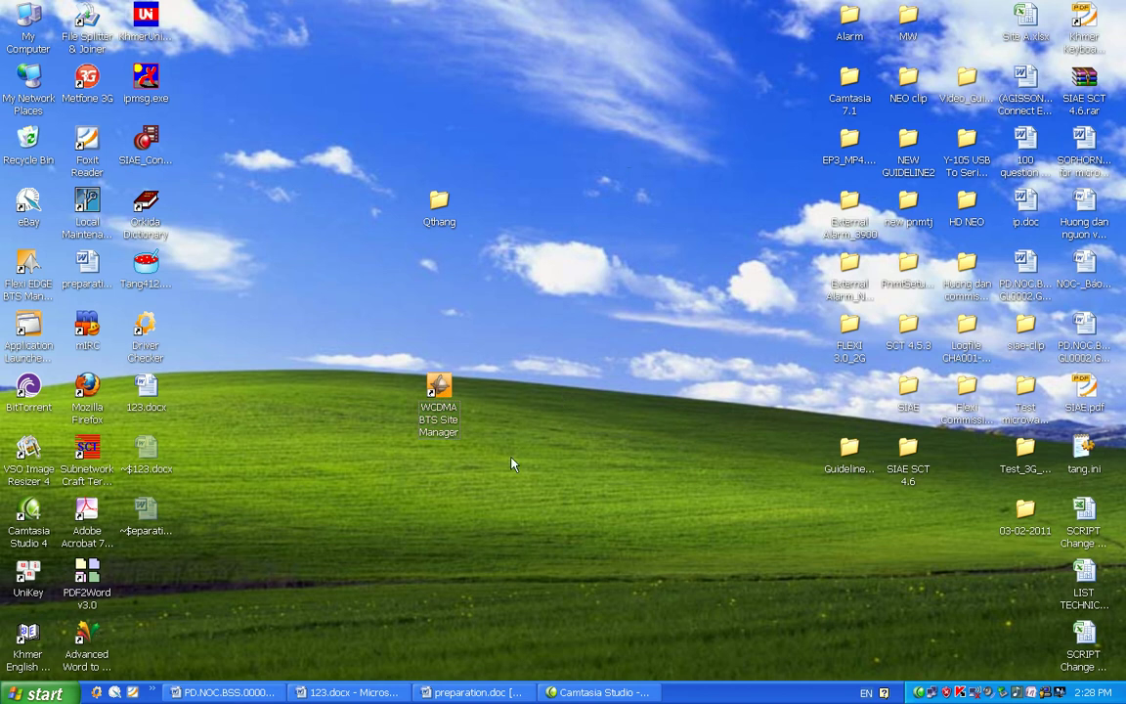
left_click(440, 419)
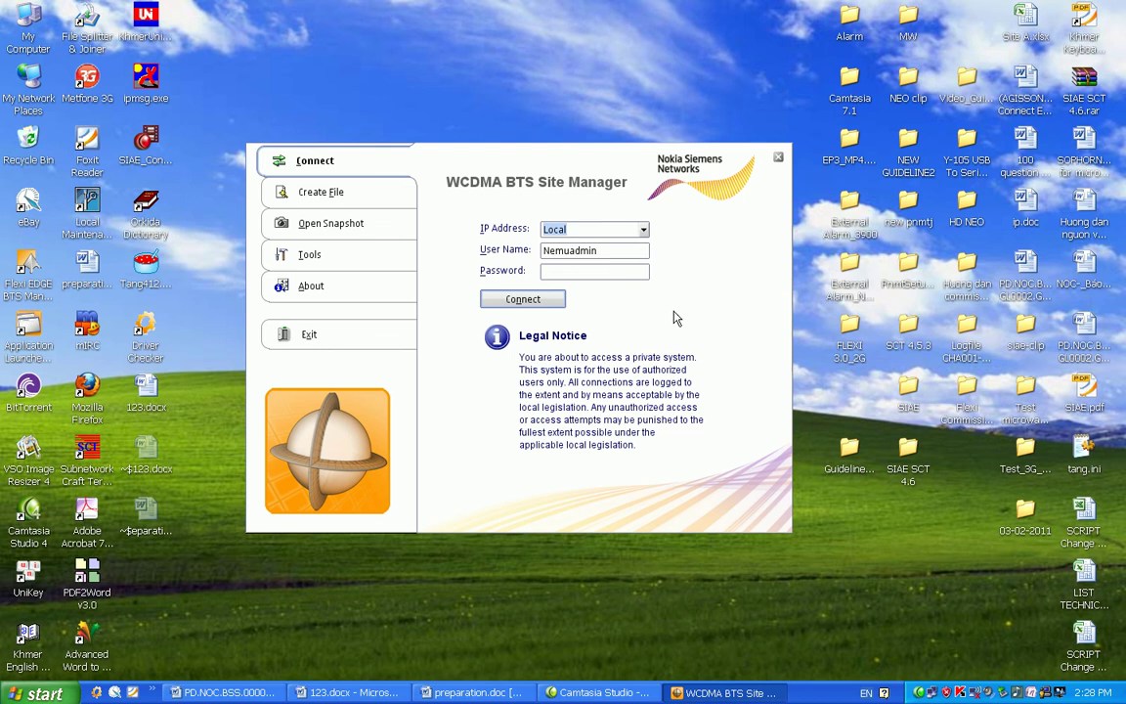
left_click_drag(473, 158, 475, 110)
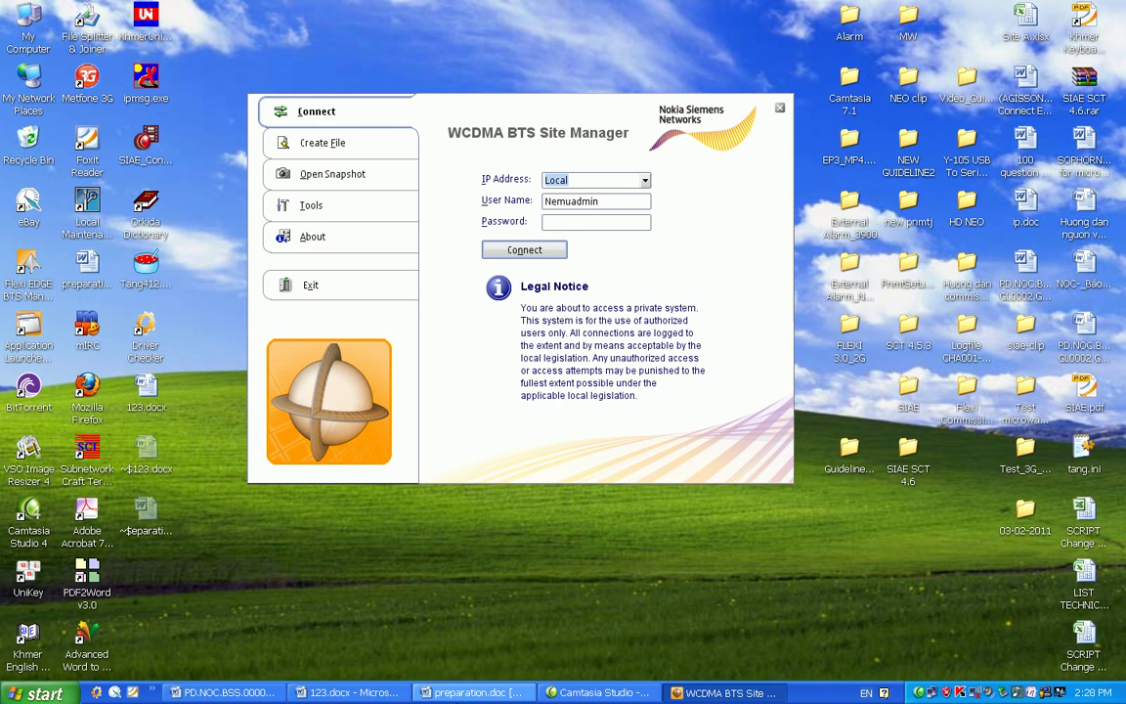
Step: Switch to preparation.doc in Word and remove the blank lines above the login details on page 2
left_click(473, 692)
scroll(648, 575, "down", 10)
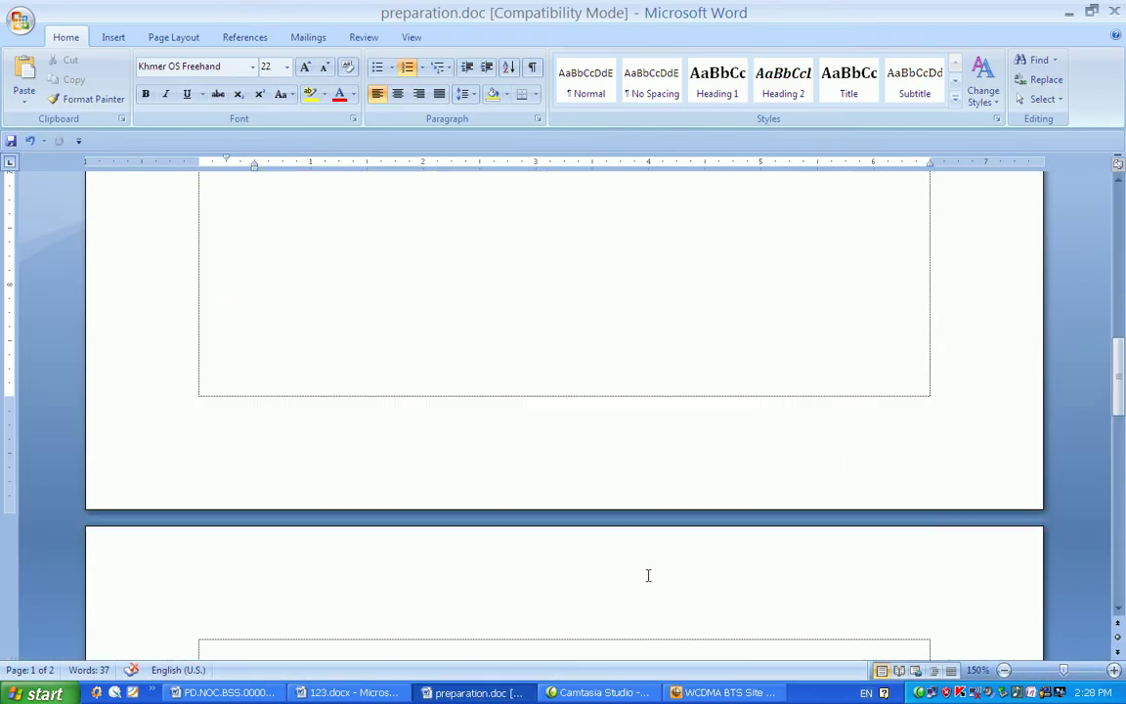
scroll(648, 576, "down", 2)
left_click(478, 289)
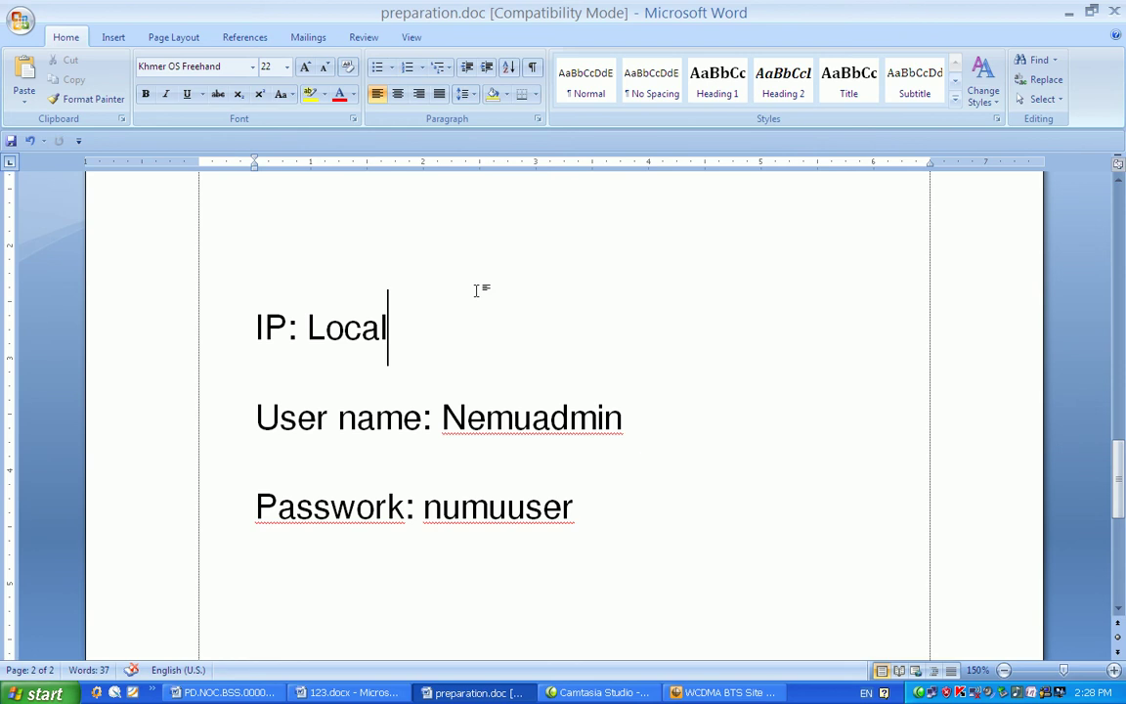
left_click(519, 243)
key("BackSpace")
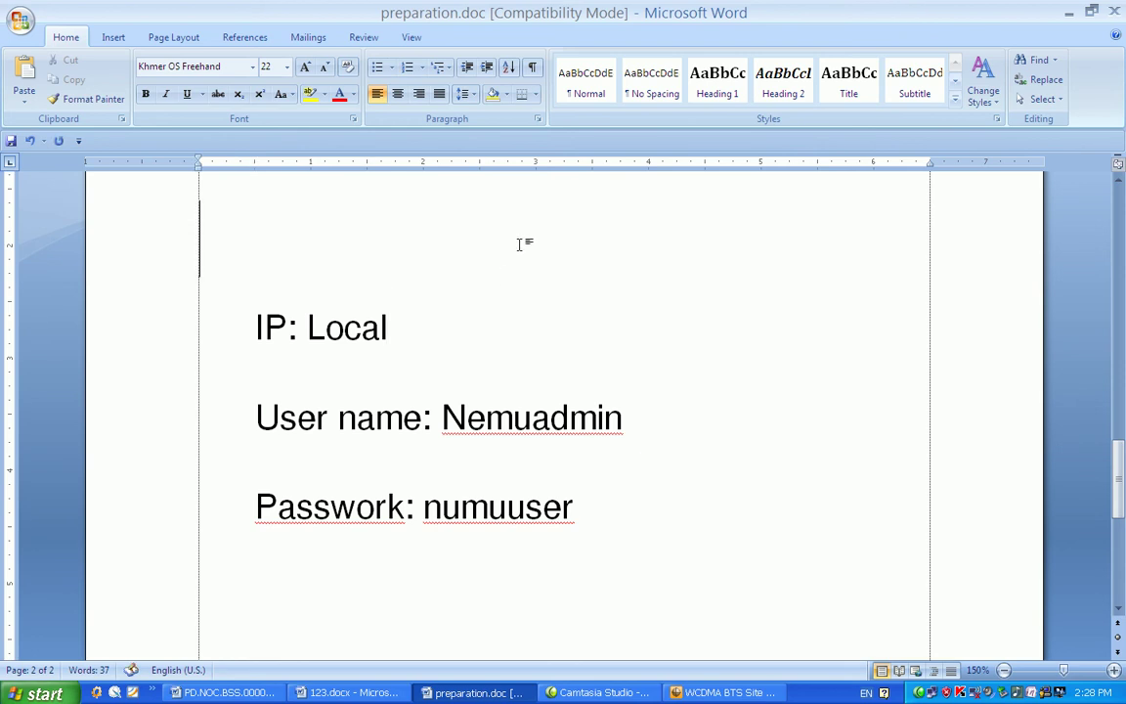
key("Return")
key("Return")
key("BackSpace")
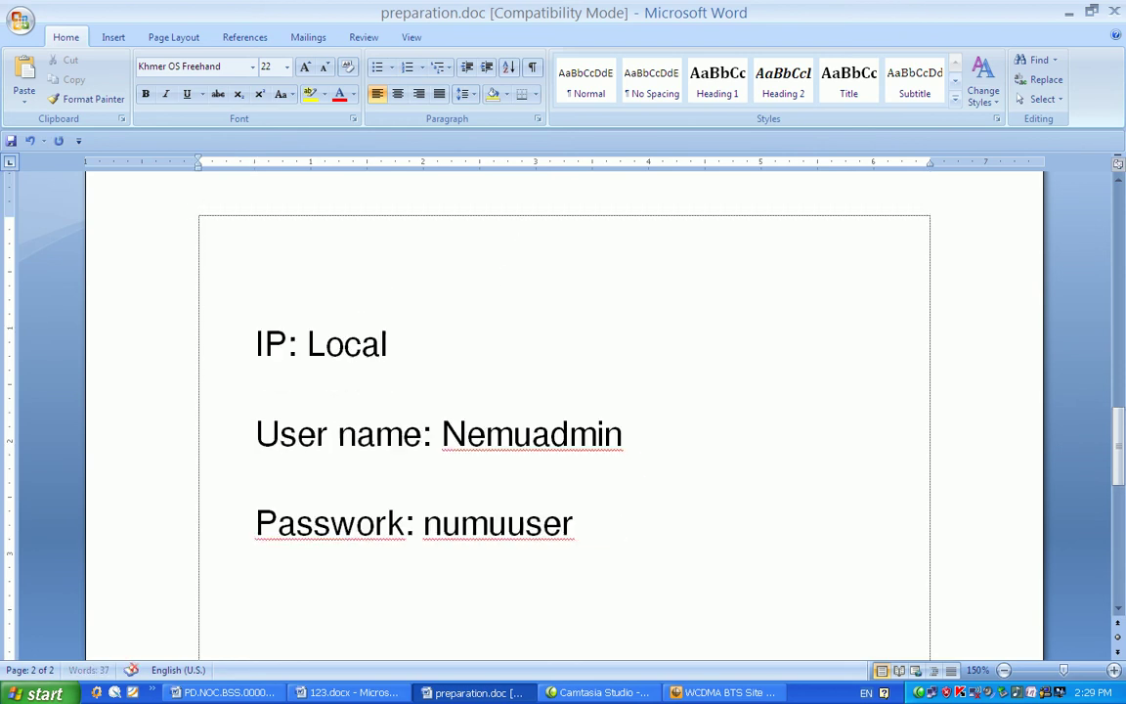
key("Up")
key("Up")
scroll(517, 247, "down", 3)
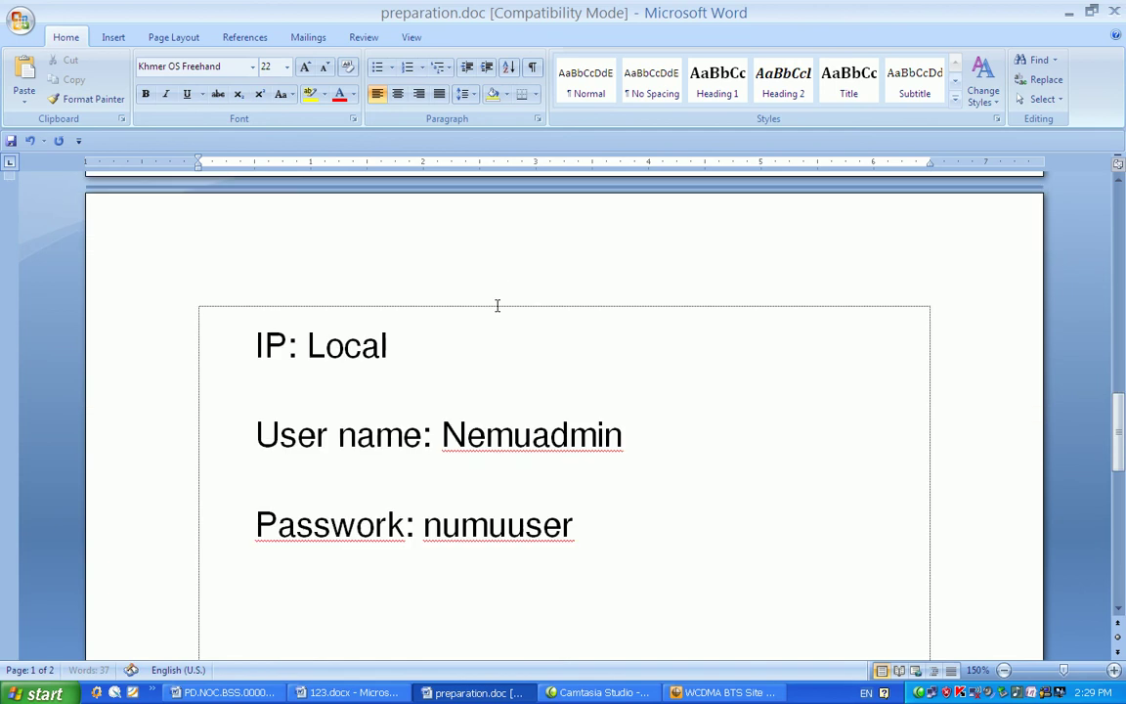
Step: Place the WCDMA BTS Site Manager login window beside the Word login notes and enter the account password
left_click_drag(449, 334, 219, 342)
left_click(723, 692)
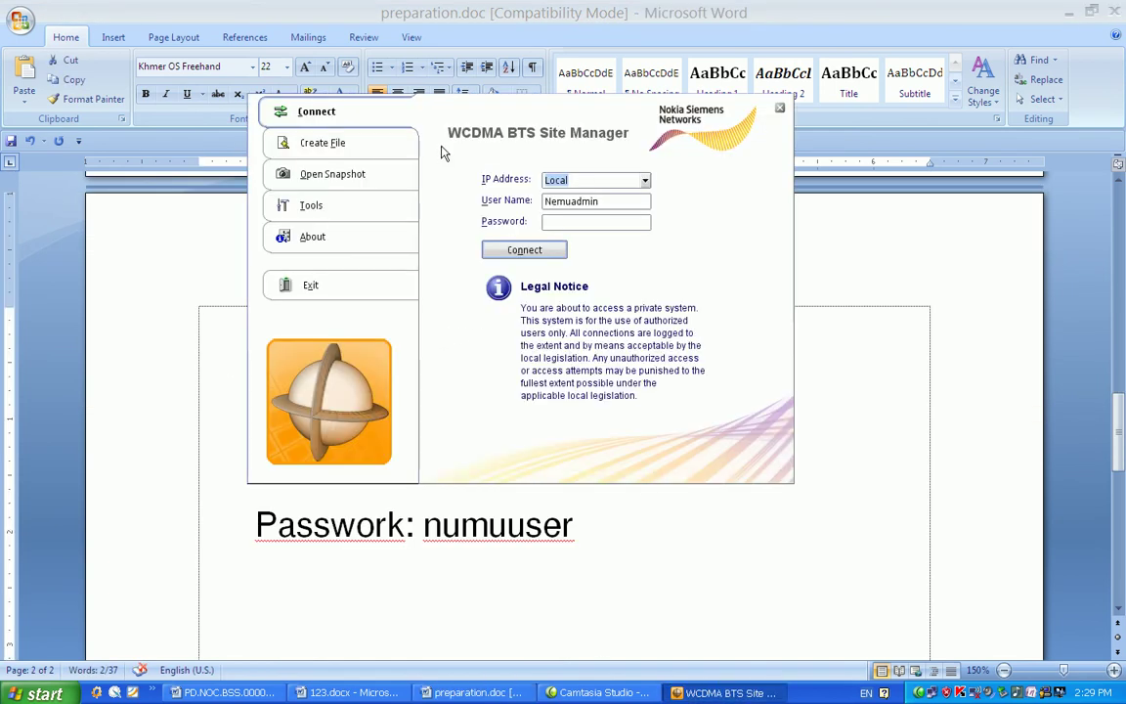
left_click_drag(440, 112, 833, 138)
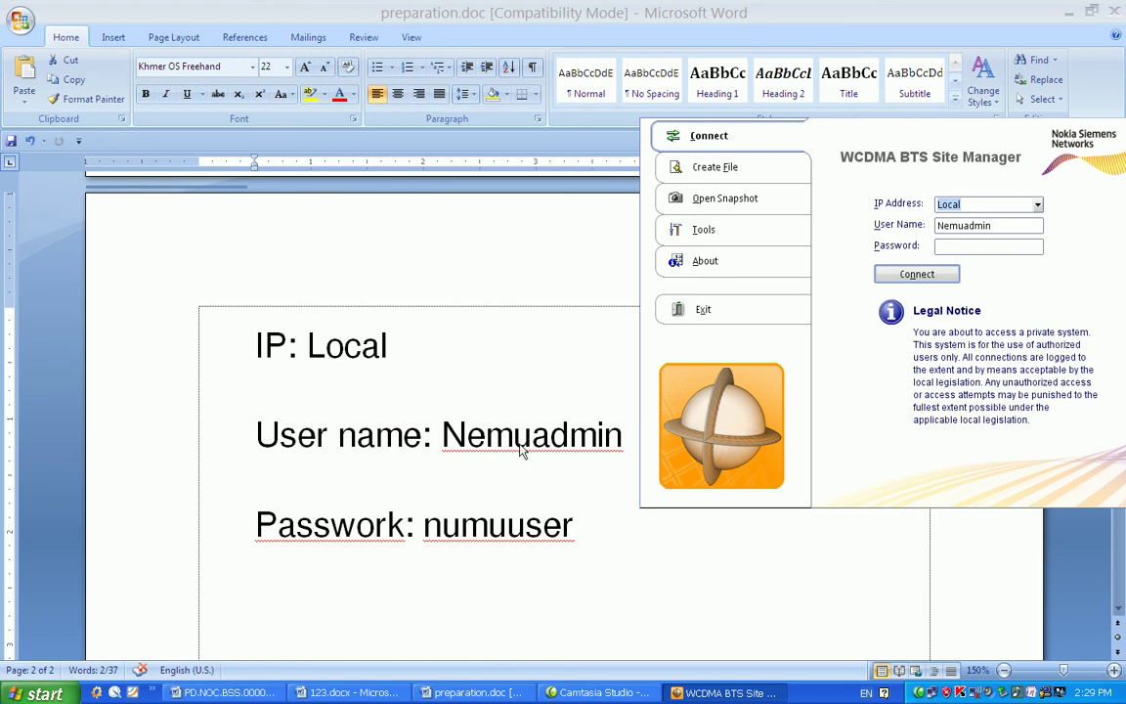
left_click(1000, 226)
left_click(977, 250)
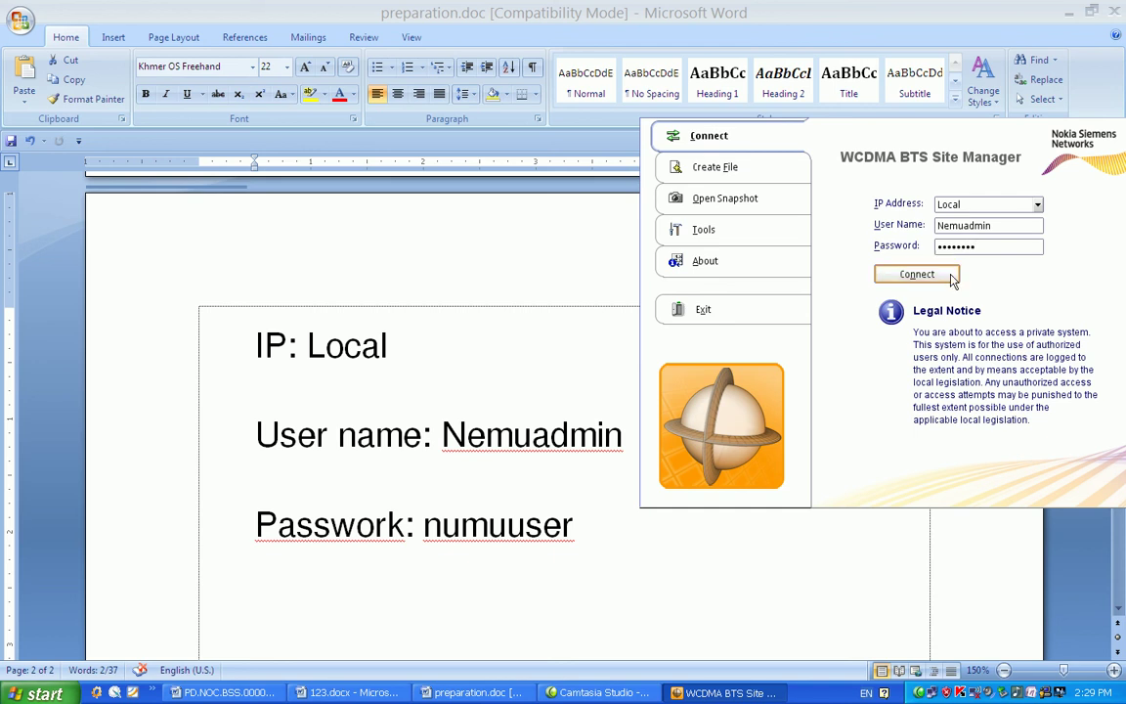
Step: Choose Local as the IP address and connect to the BTS
left_click_drag(955, 141, 673, 135)
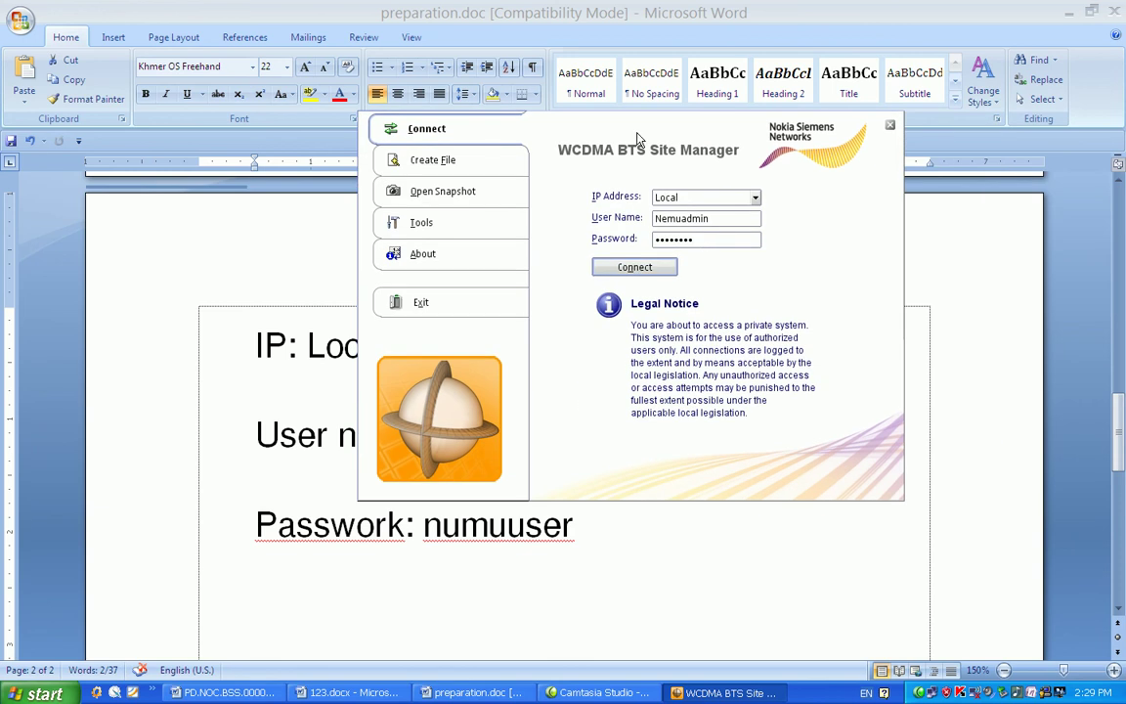
left_click(753, 198)
left_click(673, 210)
key("End")
left_click(635, 270)
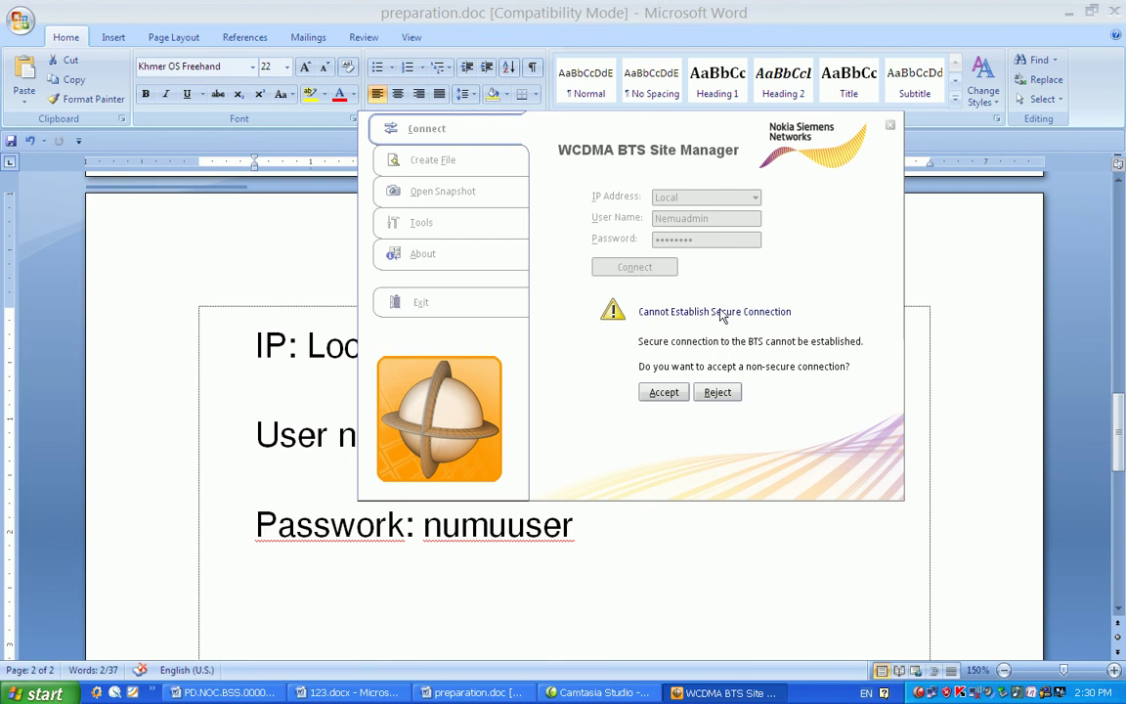
Step: Accept the non-secure connection and continue in WCDMA BTS Site Manager without installing the recommended update
left_click_drag(642, 131, 618, 156)
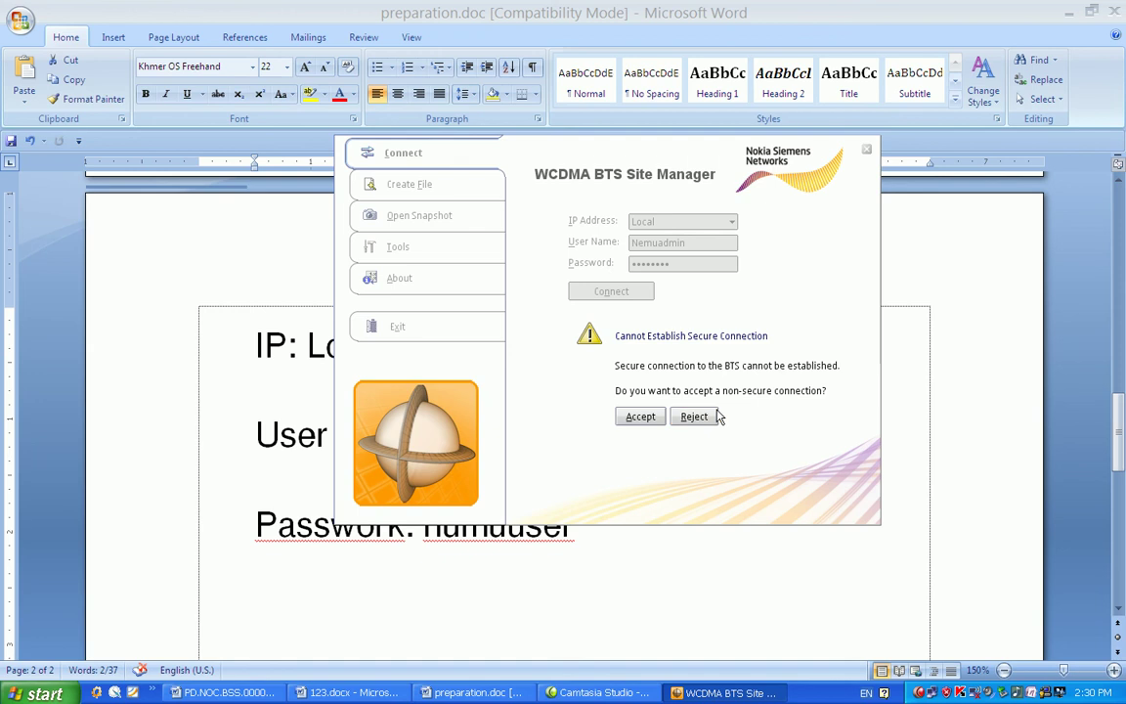
left_click(641, 417)
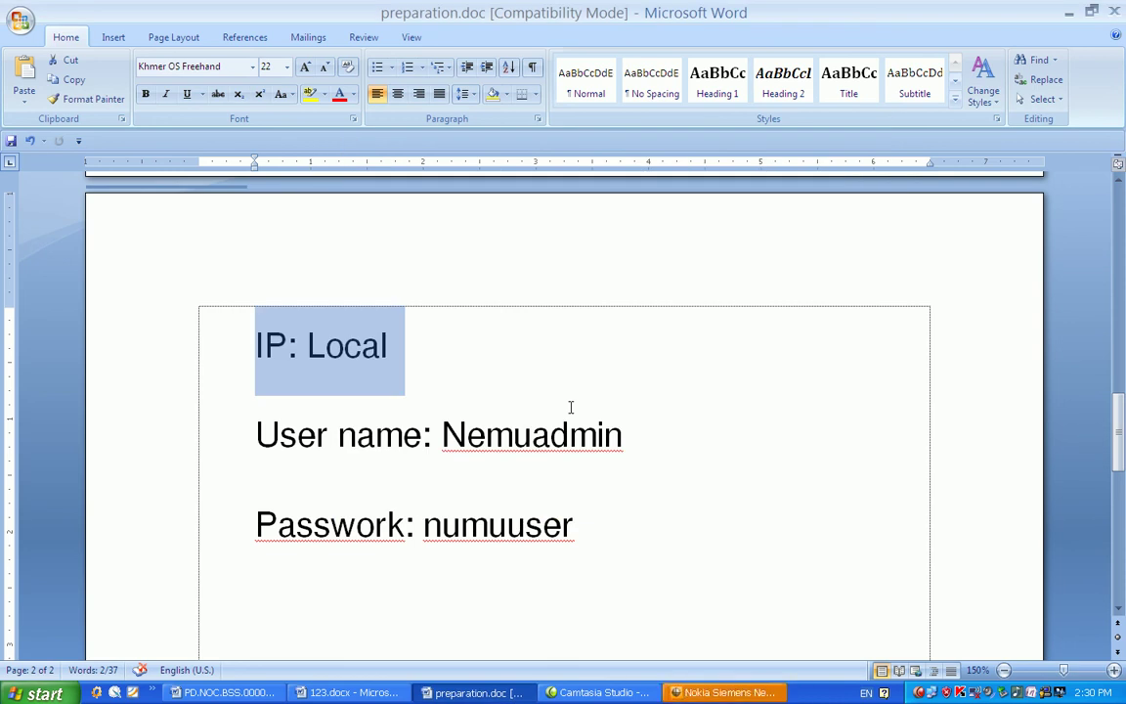
left_click(713, 694)
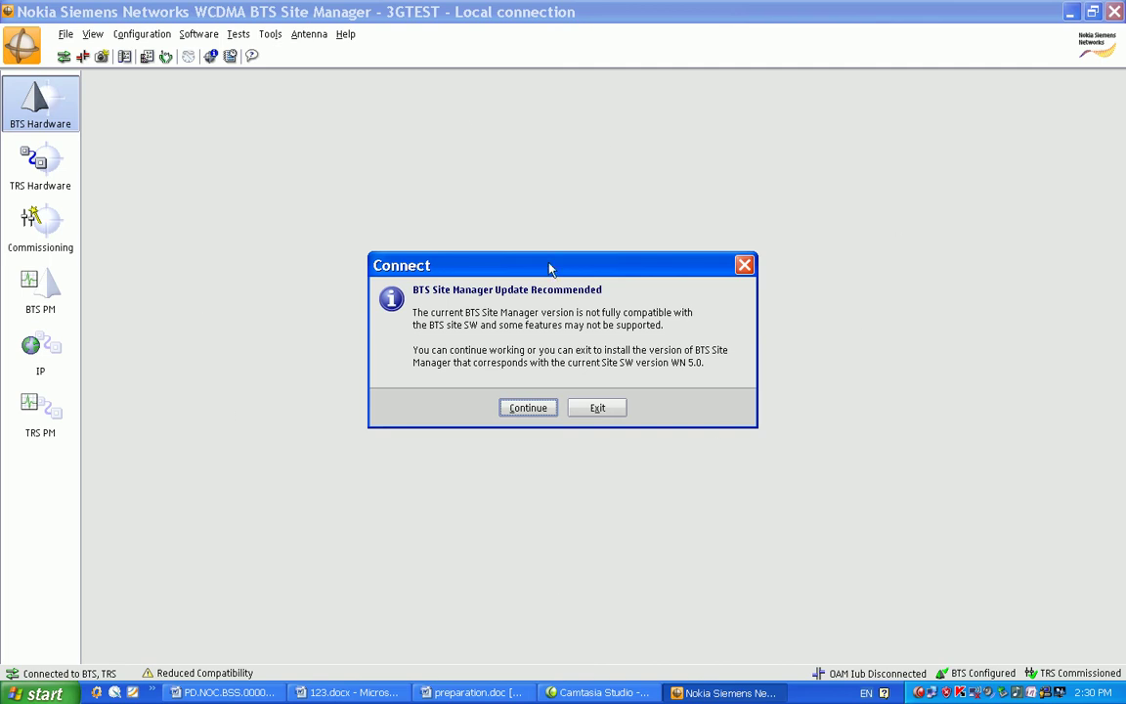
left_click_drag(540, 265, 537, 204)
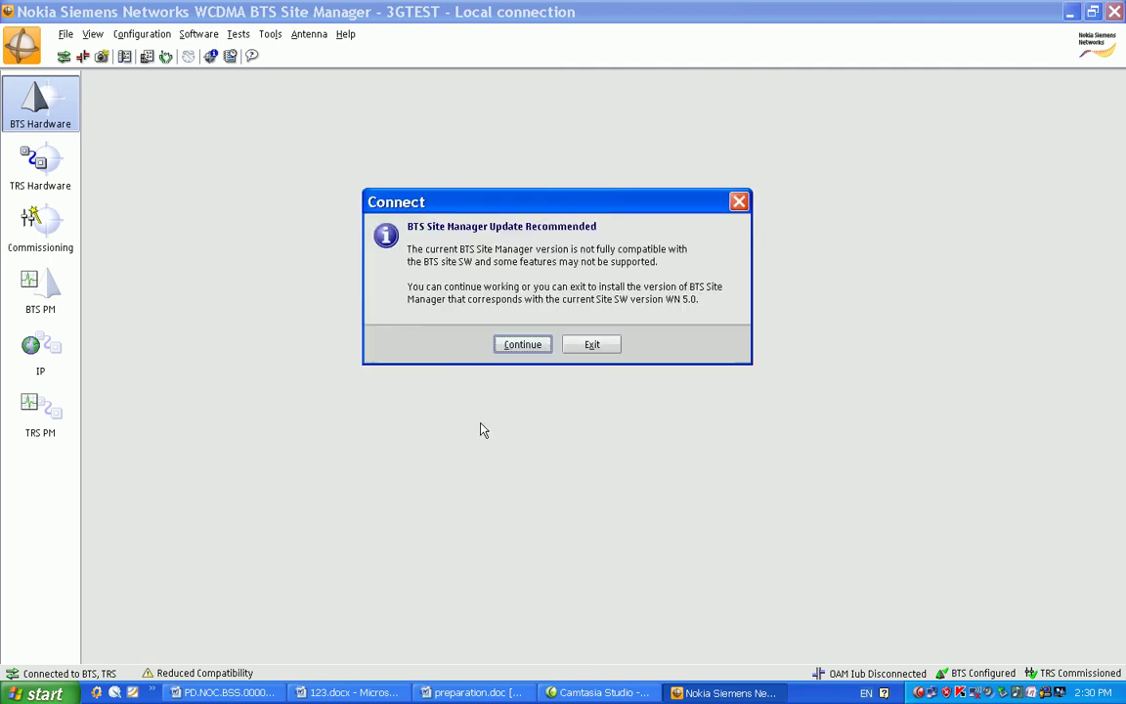
left_click(522, 346)
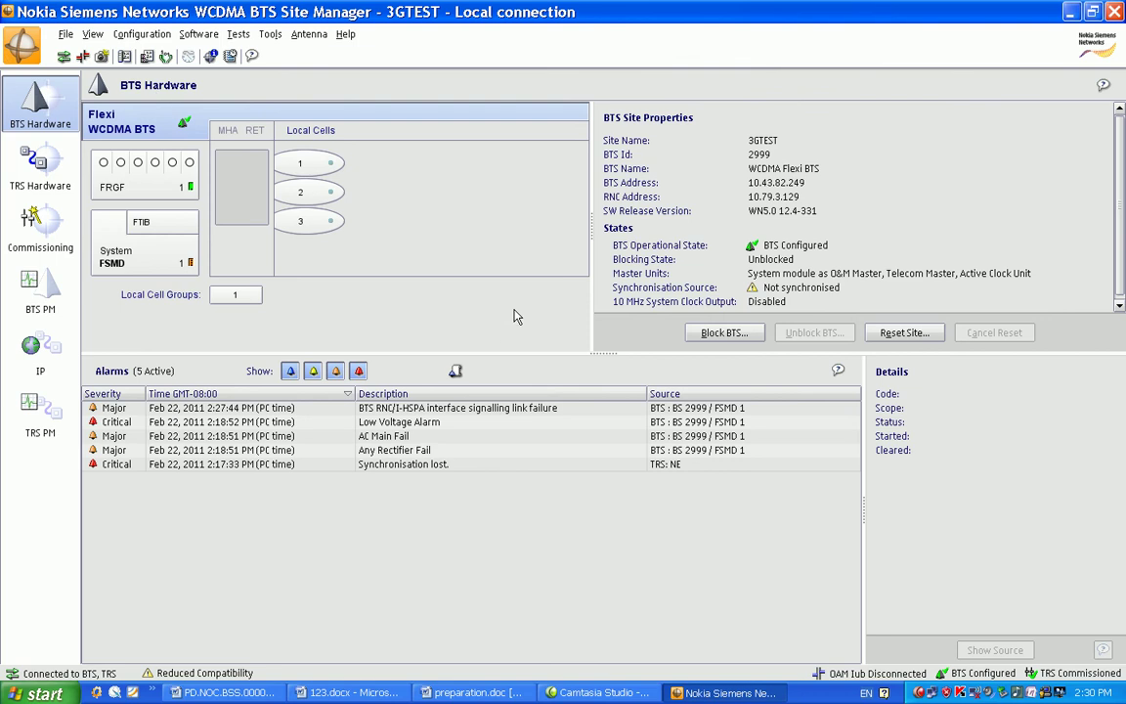
left_click(147, 130)
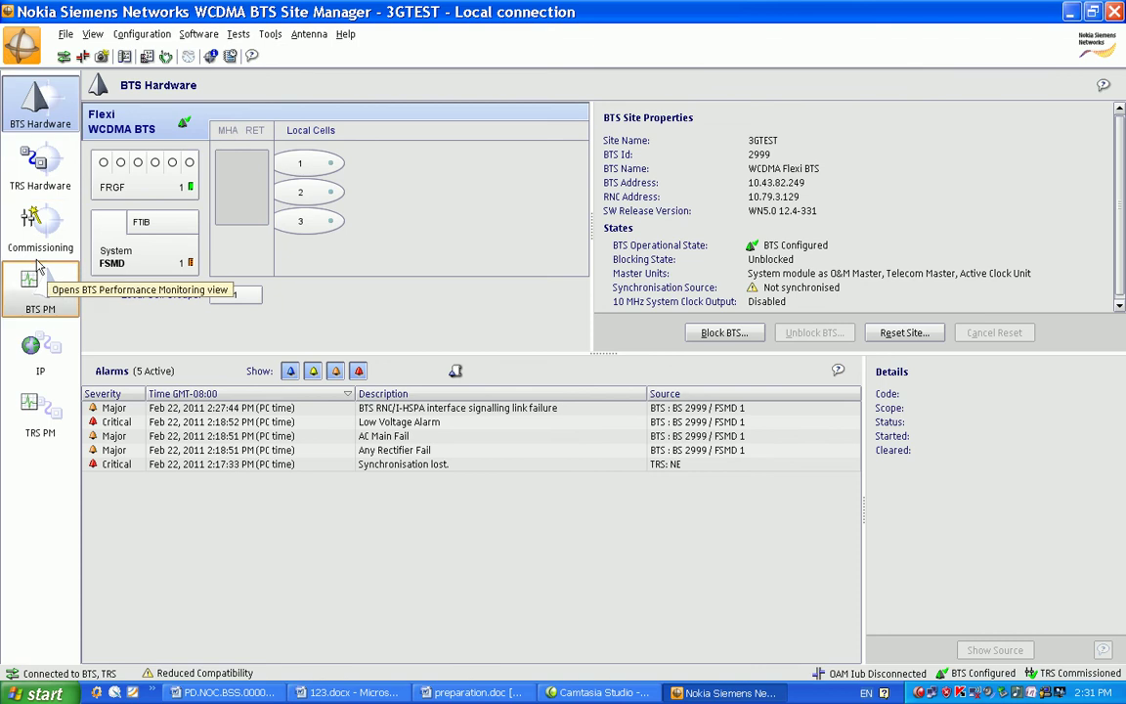
left_click(235, 294)
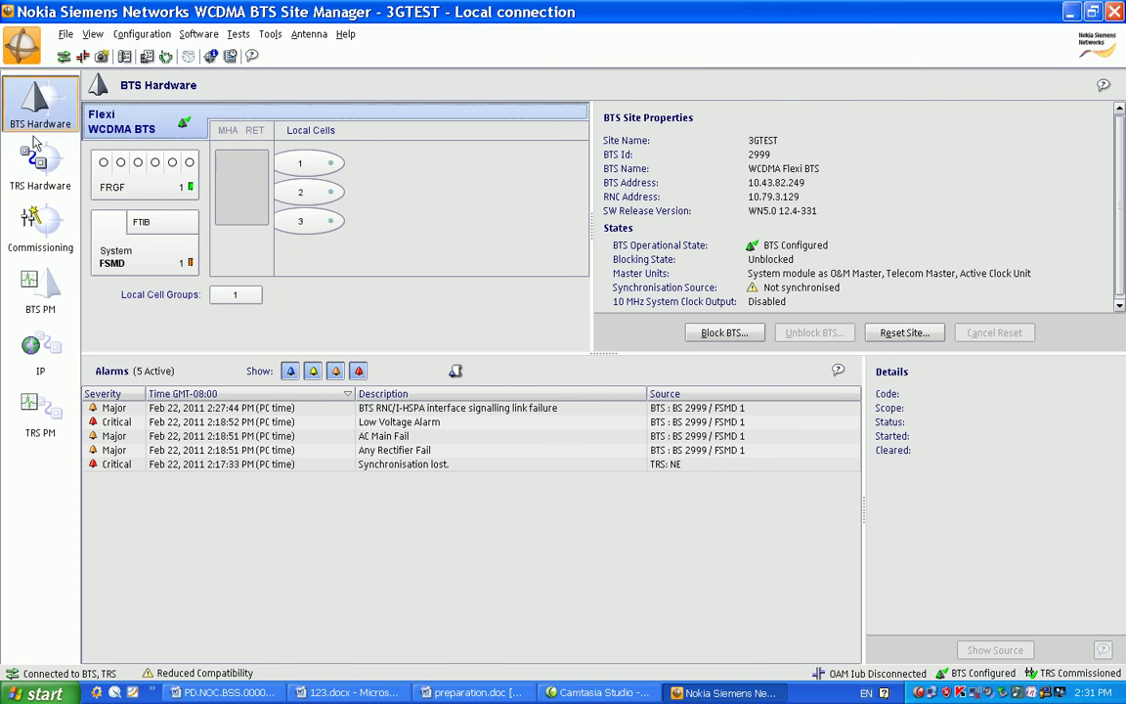
left_click(219, 339)
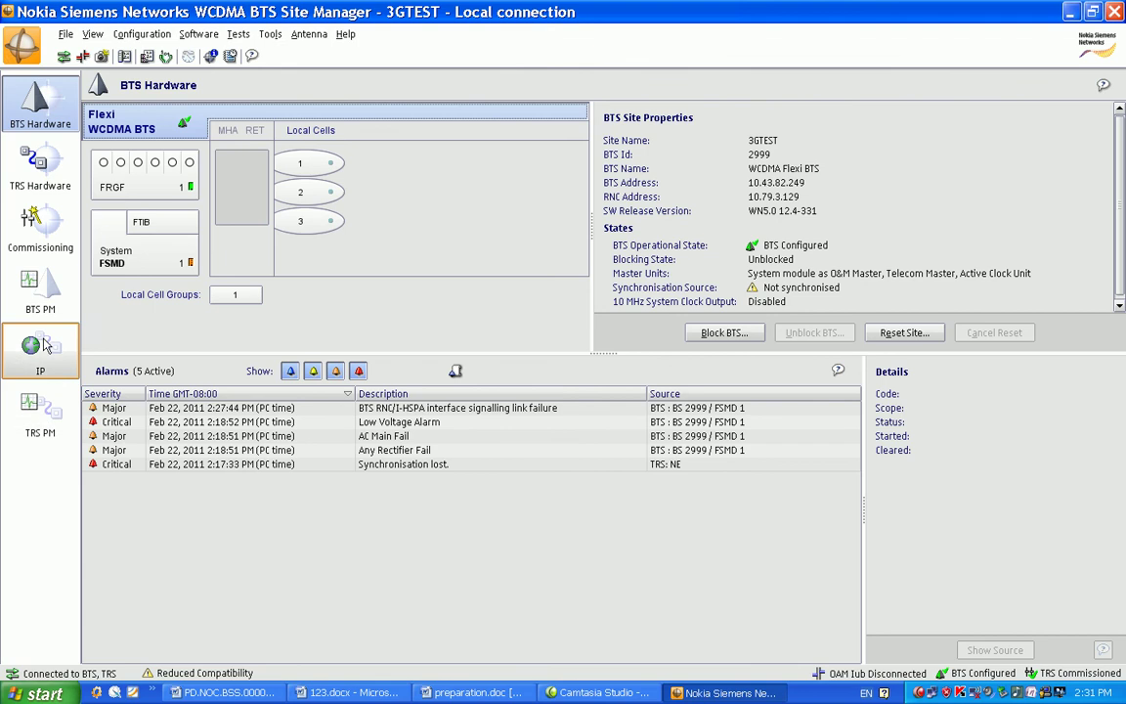
Step: Start commissioning of the BTS site, choose Planned as the commissioning type and browse for a commissioning file
left_click(41, 247)
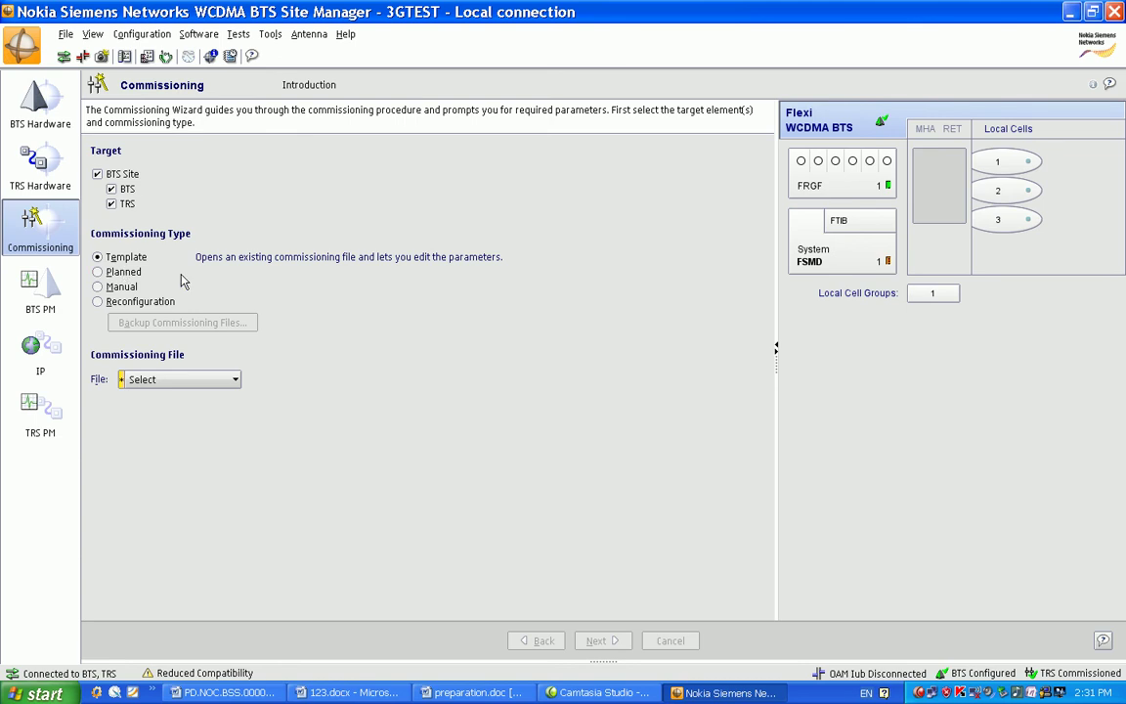
left_click(98, 273)
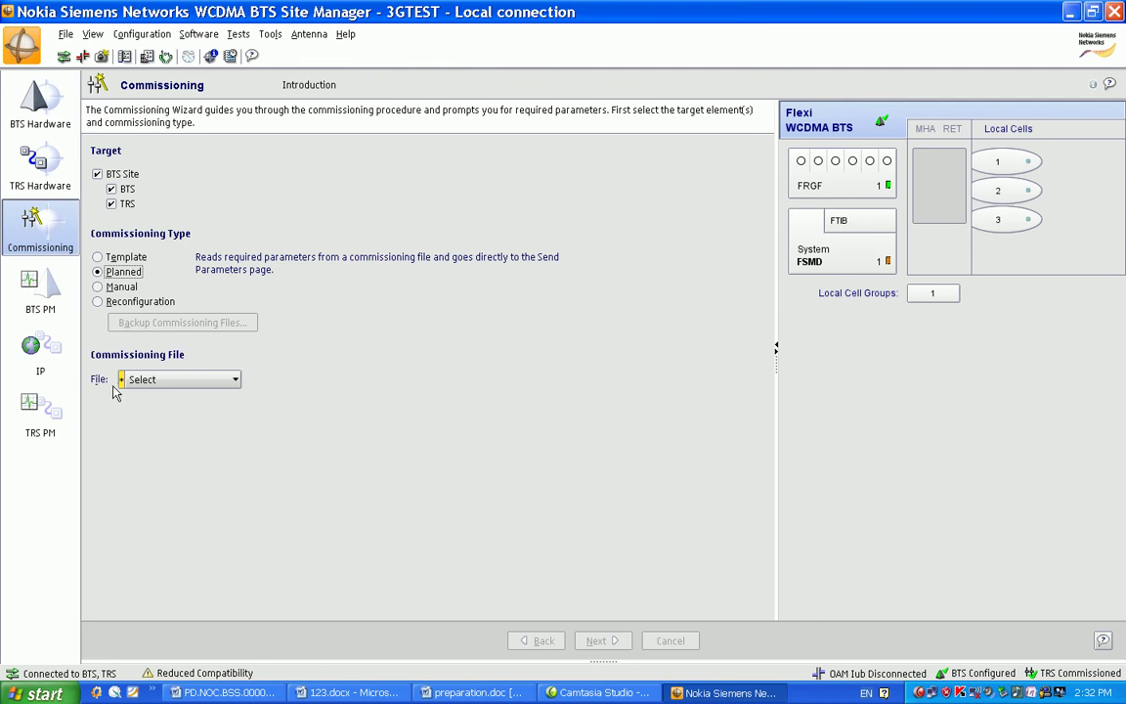
left_click(235, 381)
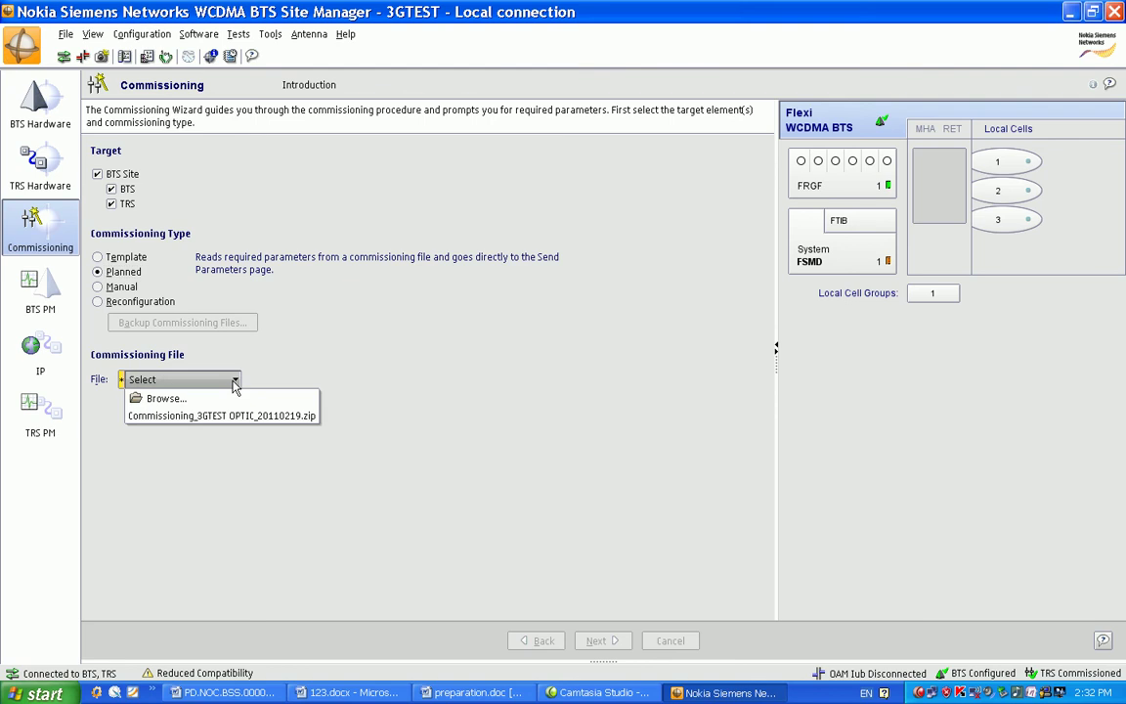
left_click(162, 399)
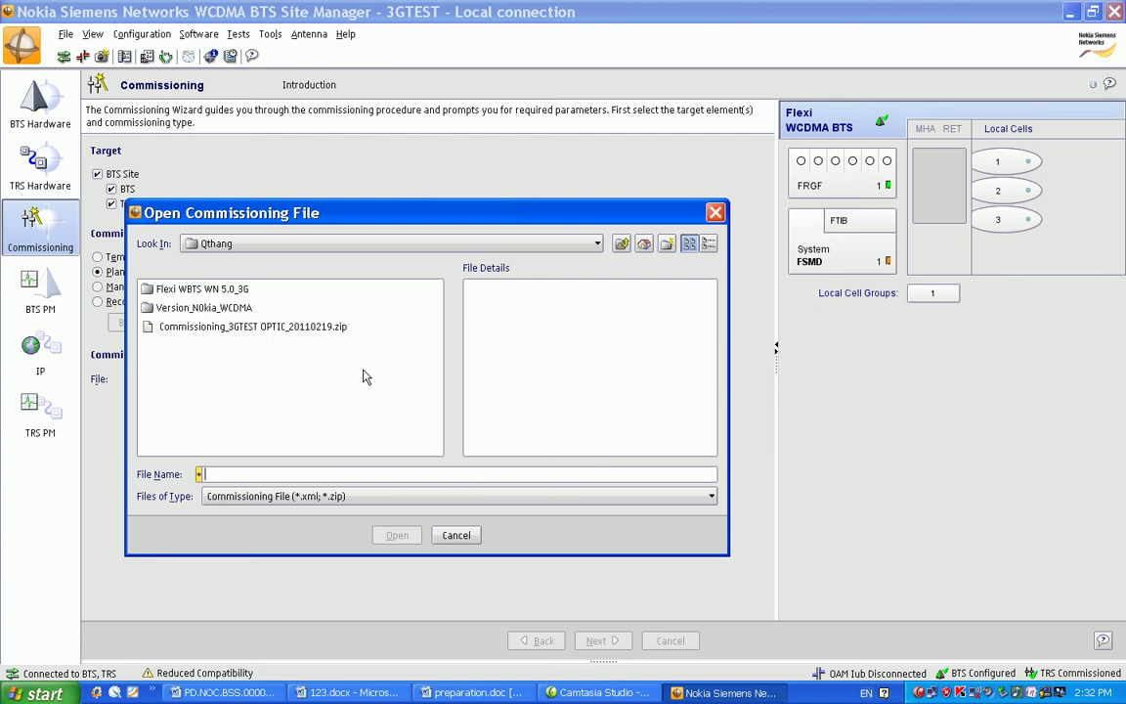
Step: Browse to the Desktop in the Open Commissioning File dialog and open the Qthang folder
left_click_drag(329, 207, 319, 182)
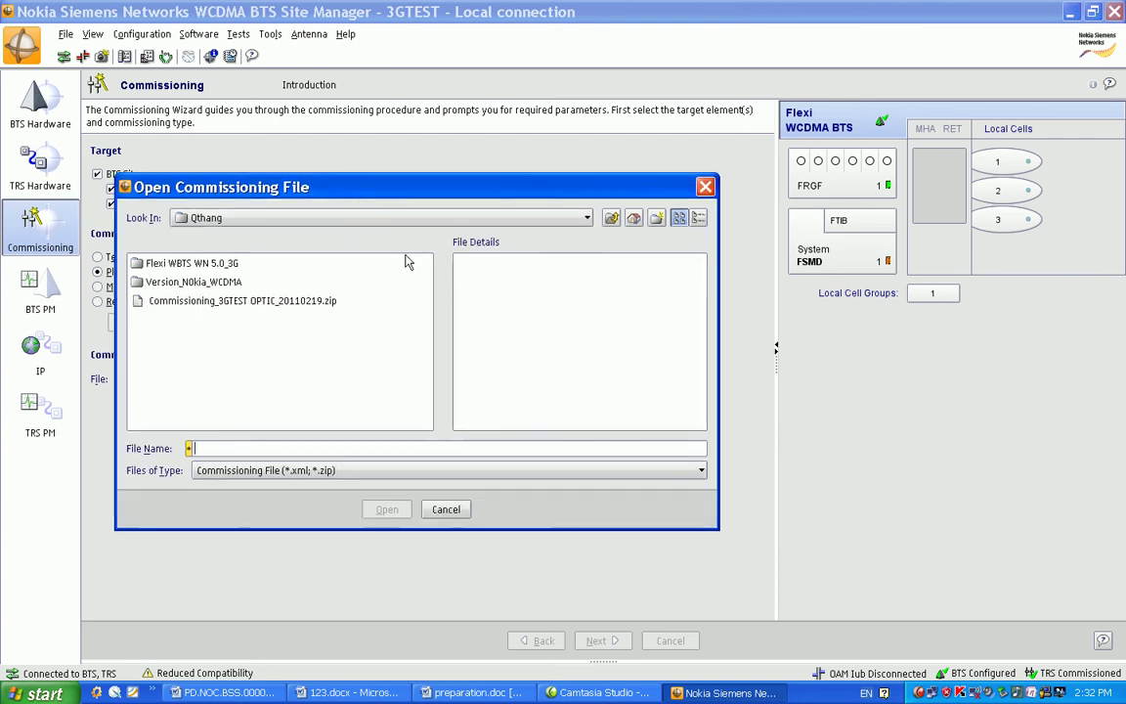
left_click(587, 218)
left_click_drag(587, 338, 587, 245)
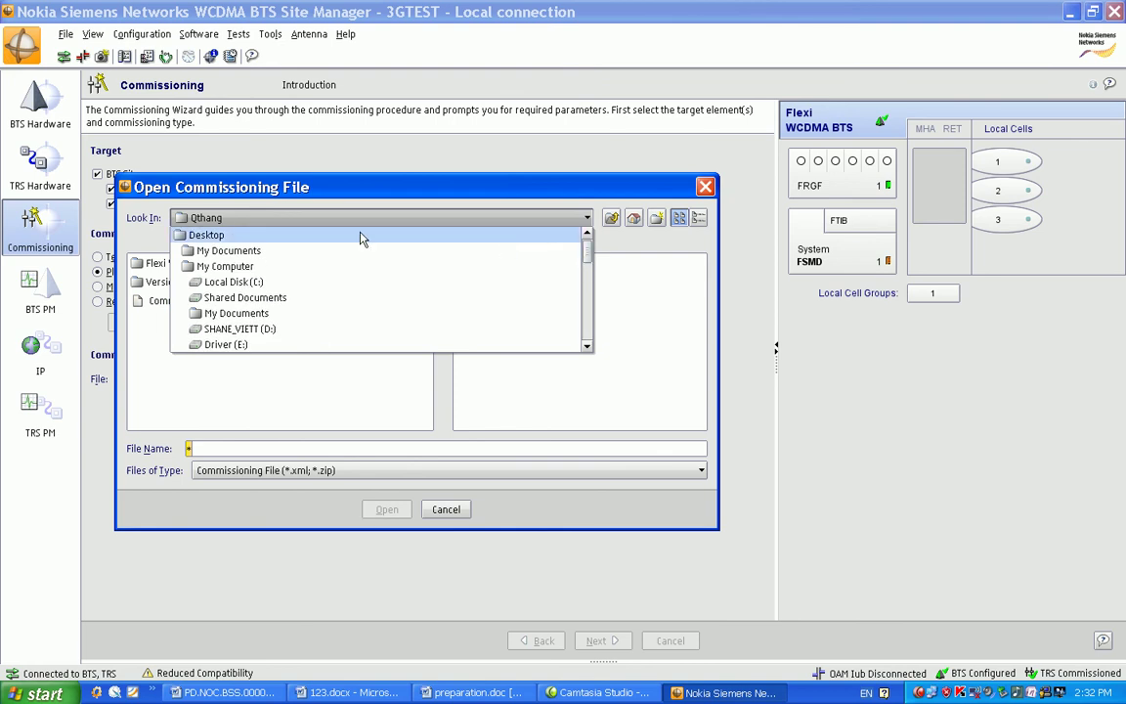
left_click(362, 236)
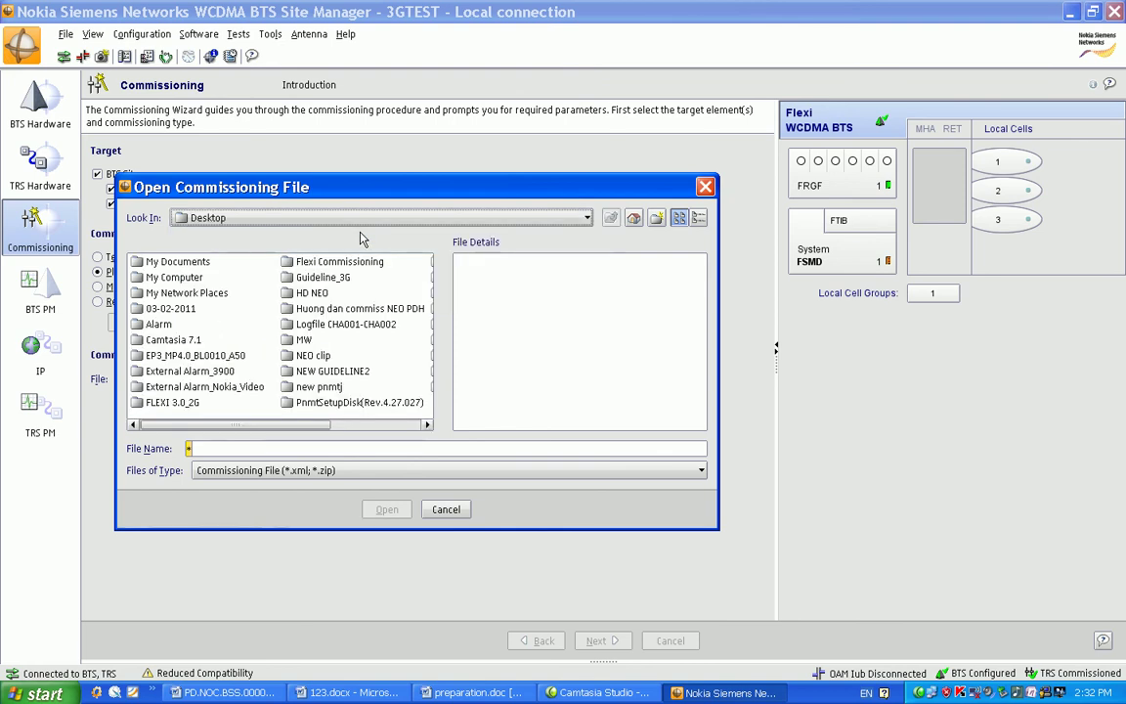
left_click(291, 375)
key("q")
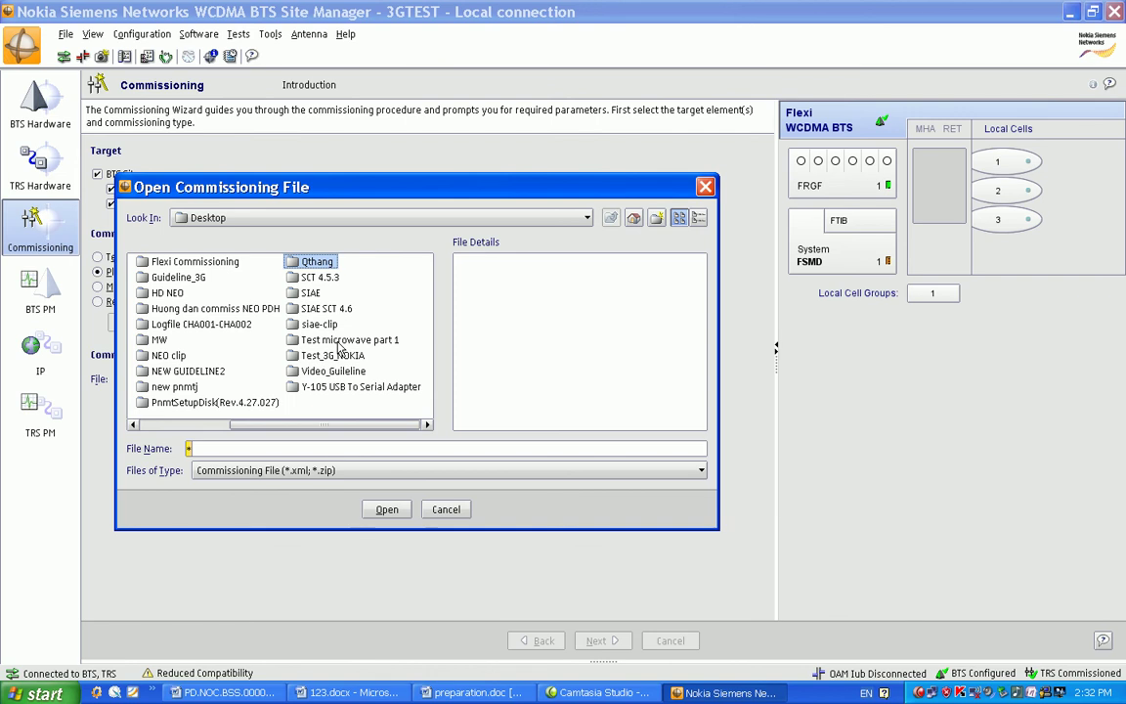
key("Return")
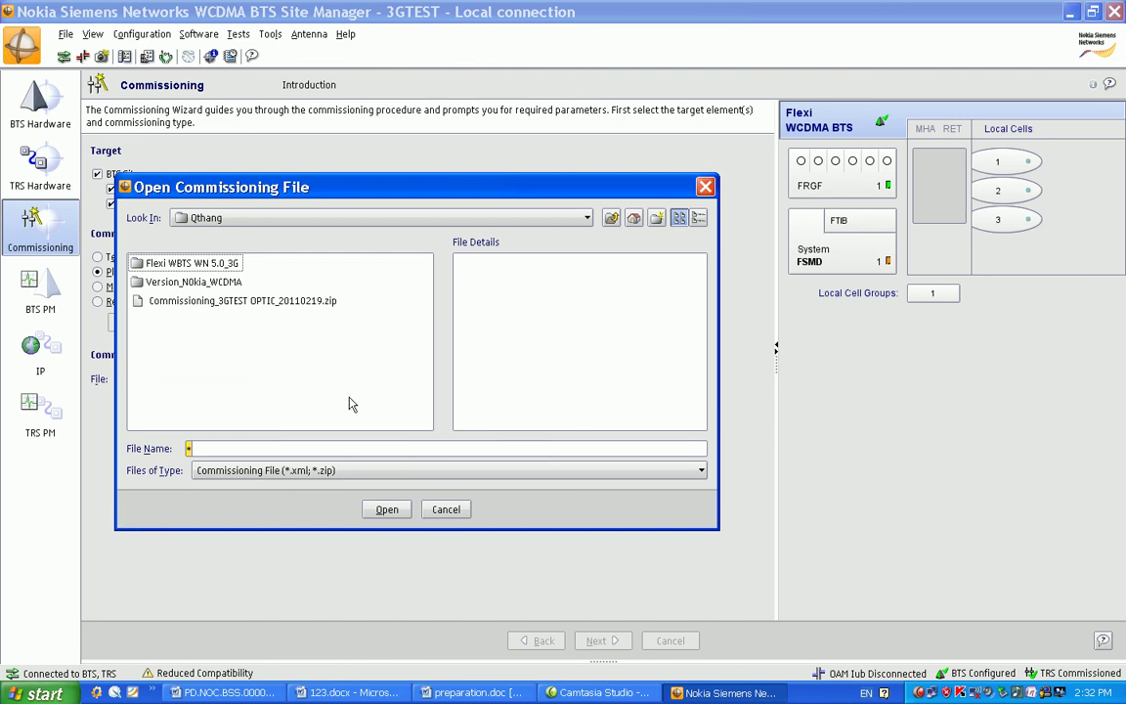
Step: Check item 4 about the .zip commissioning file in preparation.doc in Word, and return to BTS Site Manager
left_click(474, 692)
scroll(531, 545, "up", 3)
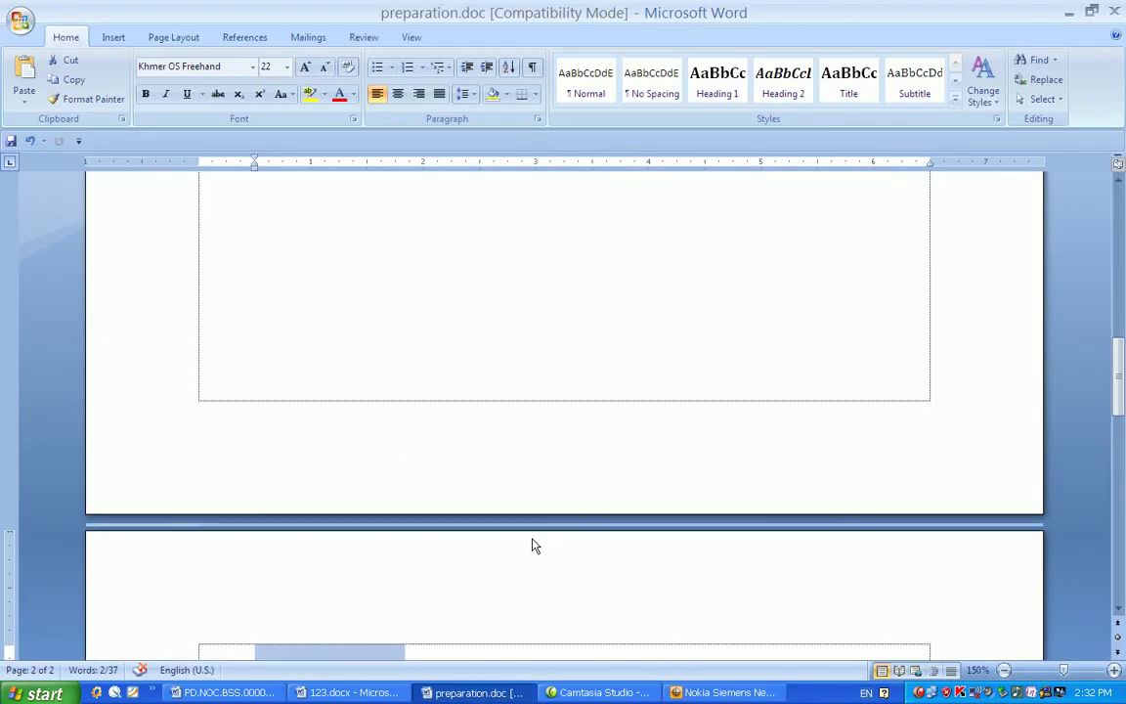
scroll(532, 543, "down", 5)
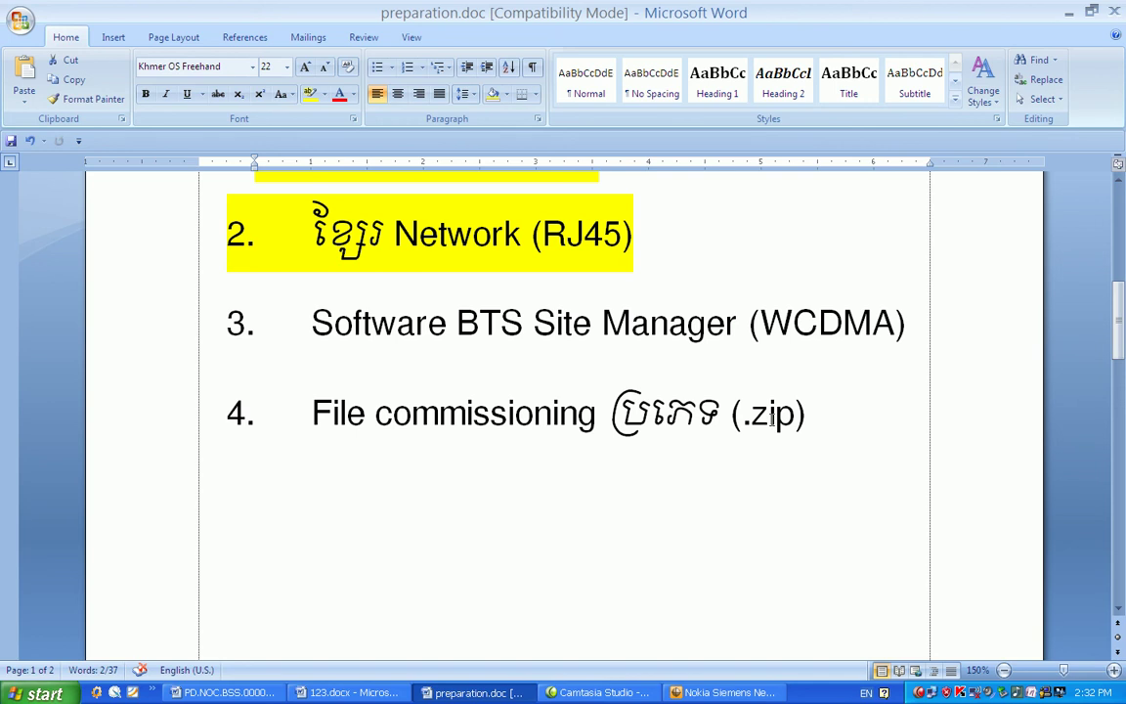
left_click_drag(734, 415, 823, 420)
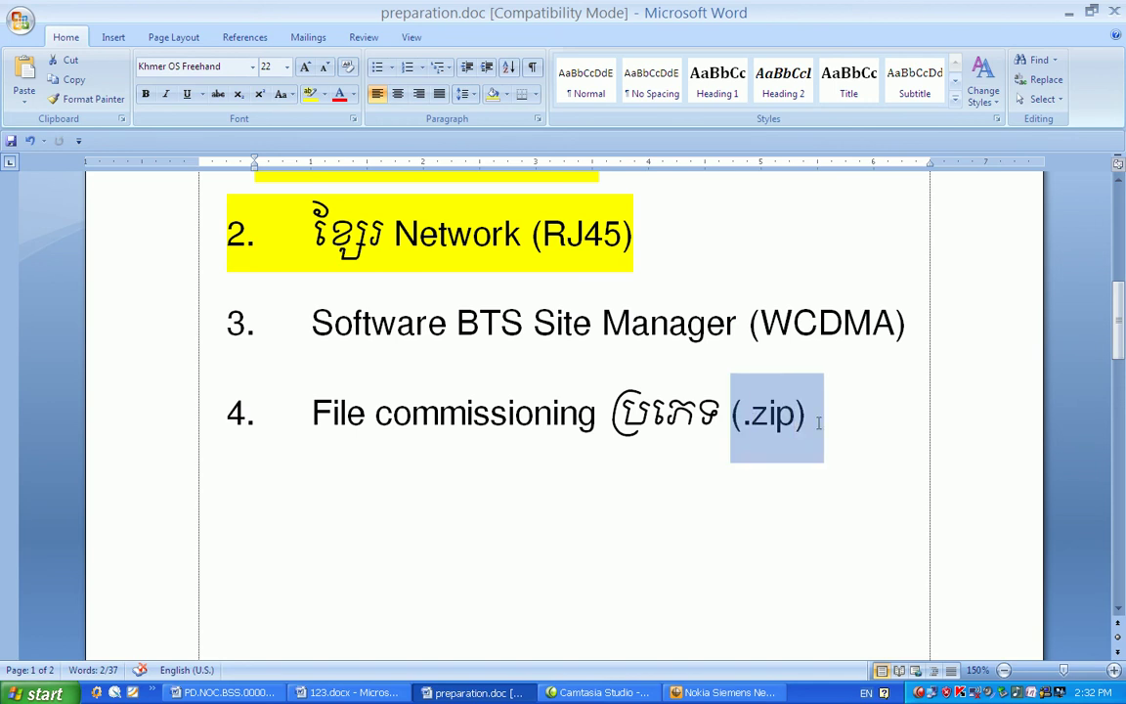
left_click(782, 496)
scroll(712, 490, "down", 1)
left_click_drag(313, 357, 736, 448)
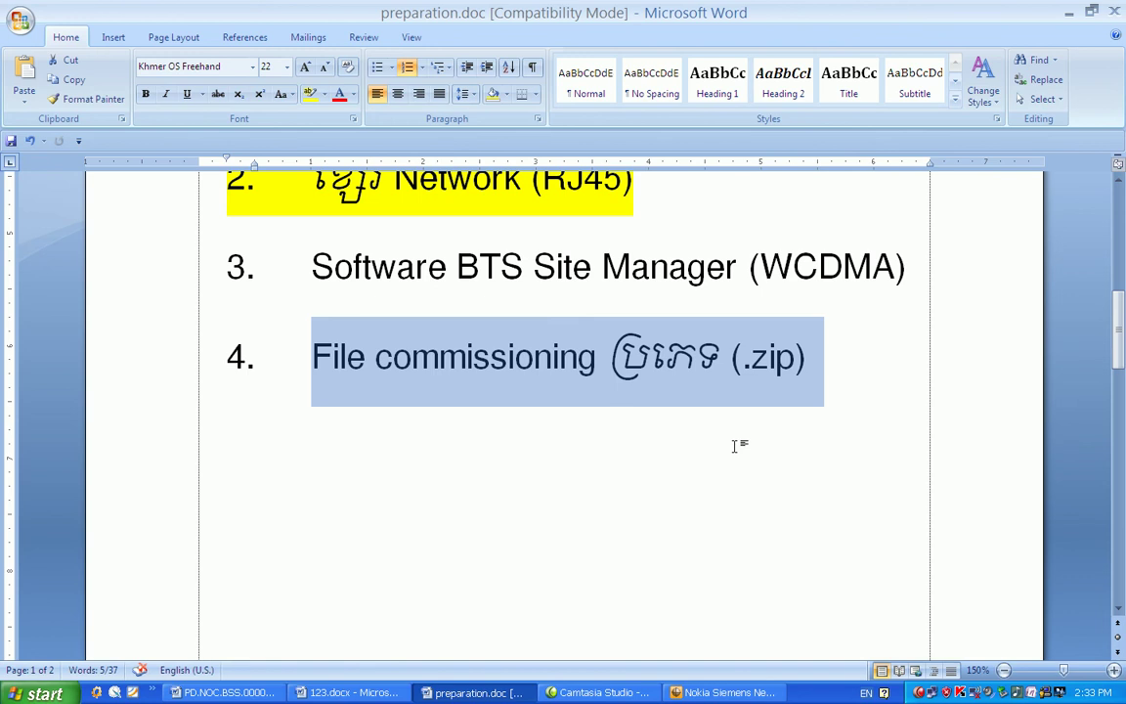
left_click(736, 448)
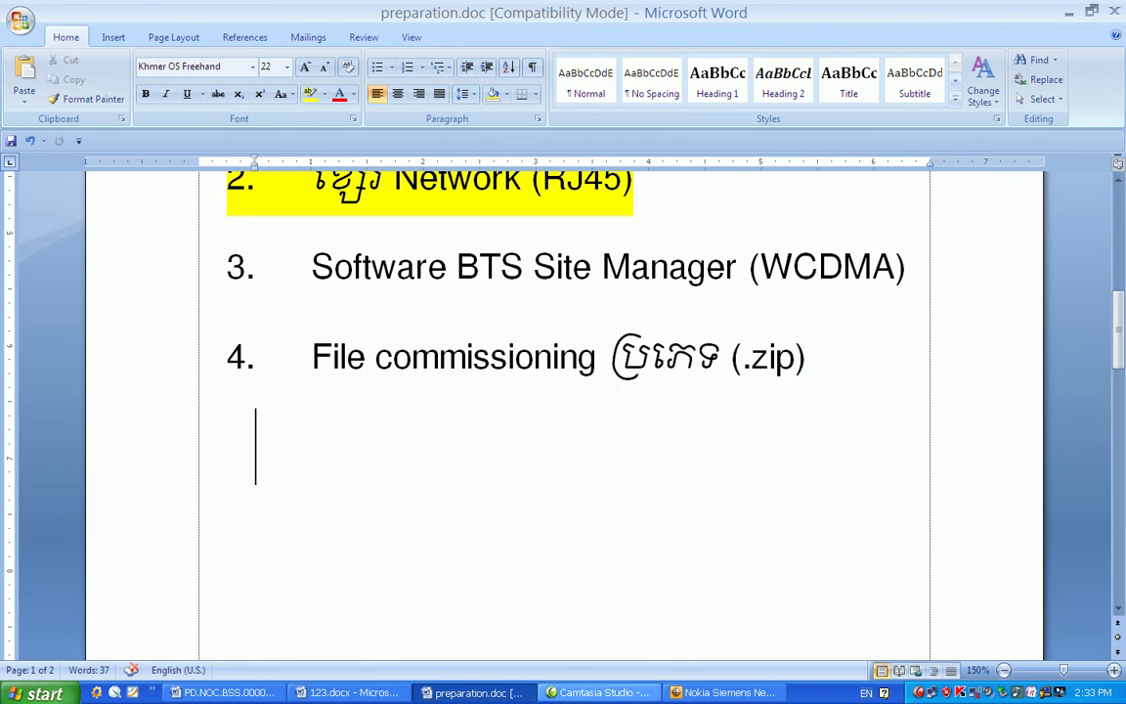
key("alt+Tab")
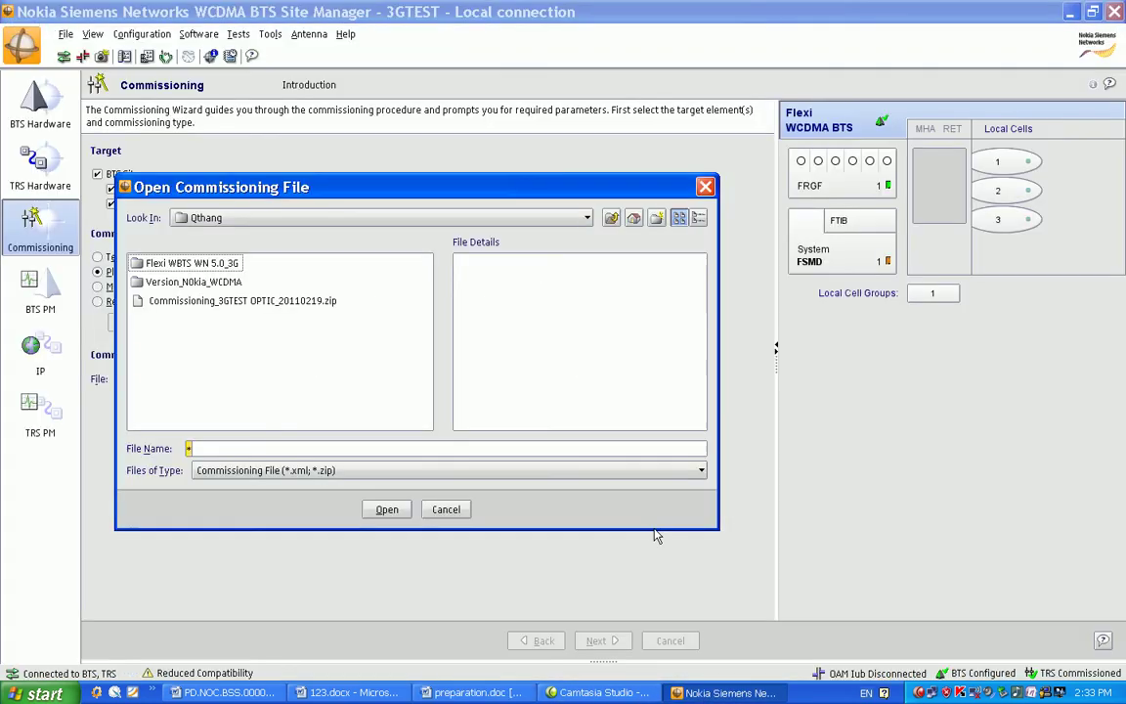
Step: Select Commissioning_3GTEST OPTIC_20110219.zip, review its BTS and TRS file details, and open it as the commissioning file
left_click(305, 303)
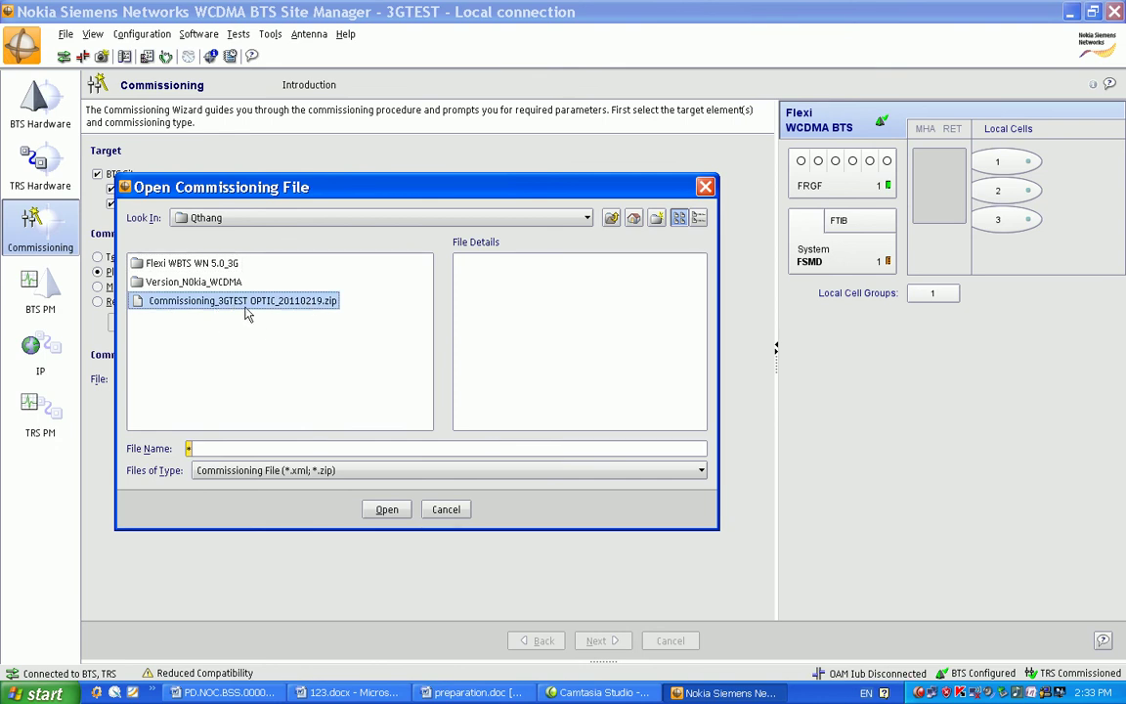
left_click(208, 304)
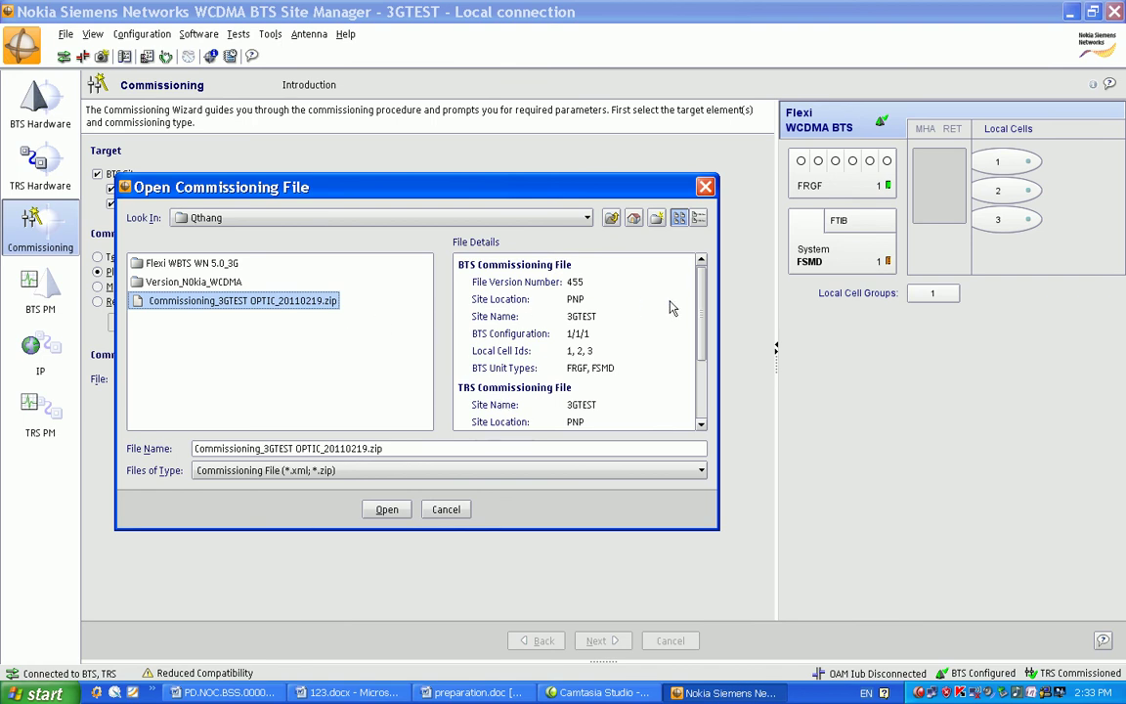
left_click_drag(701, 308, 701, 339)
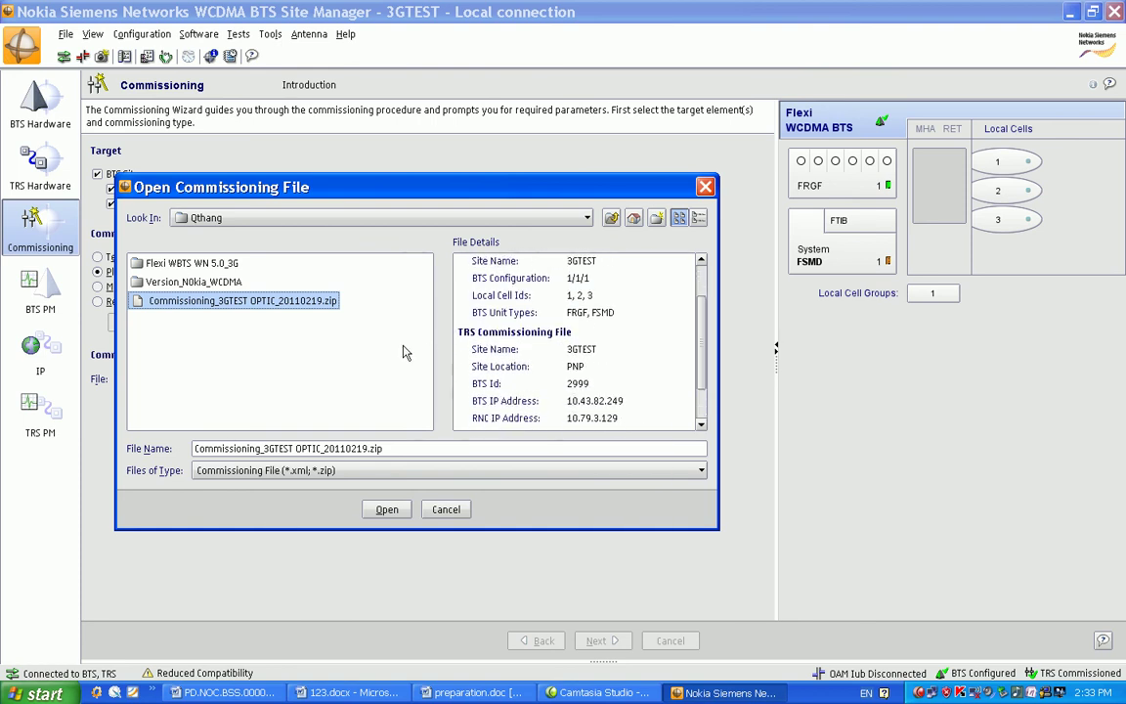
left_click(387, 509)
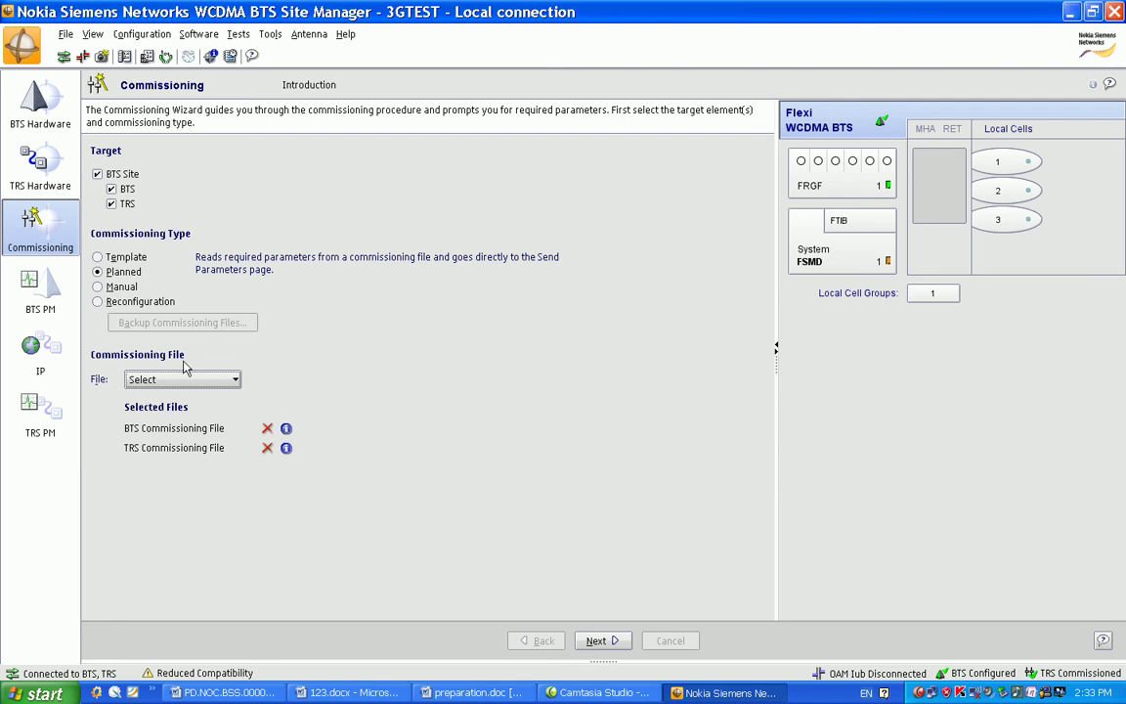
Step: Send the commissioning parameters to the BTS site and continue without installing the recommended update
left_click(606, 641)
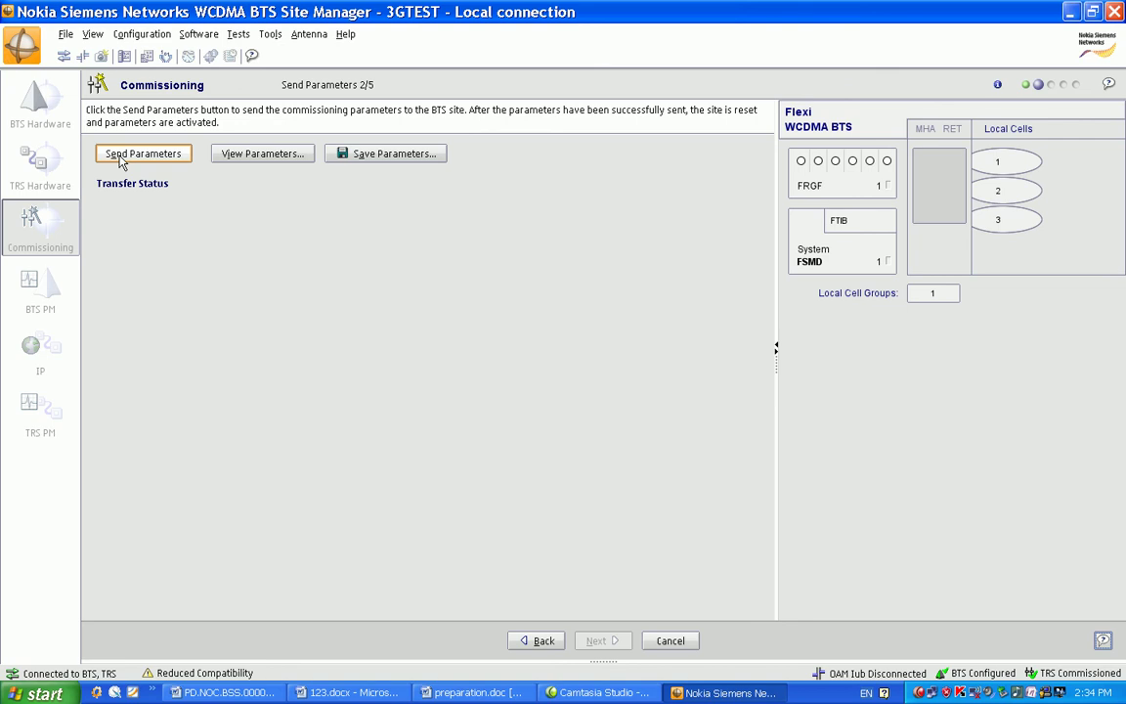
left_click(121, 160)
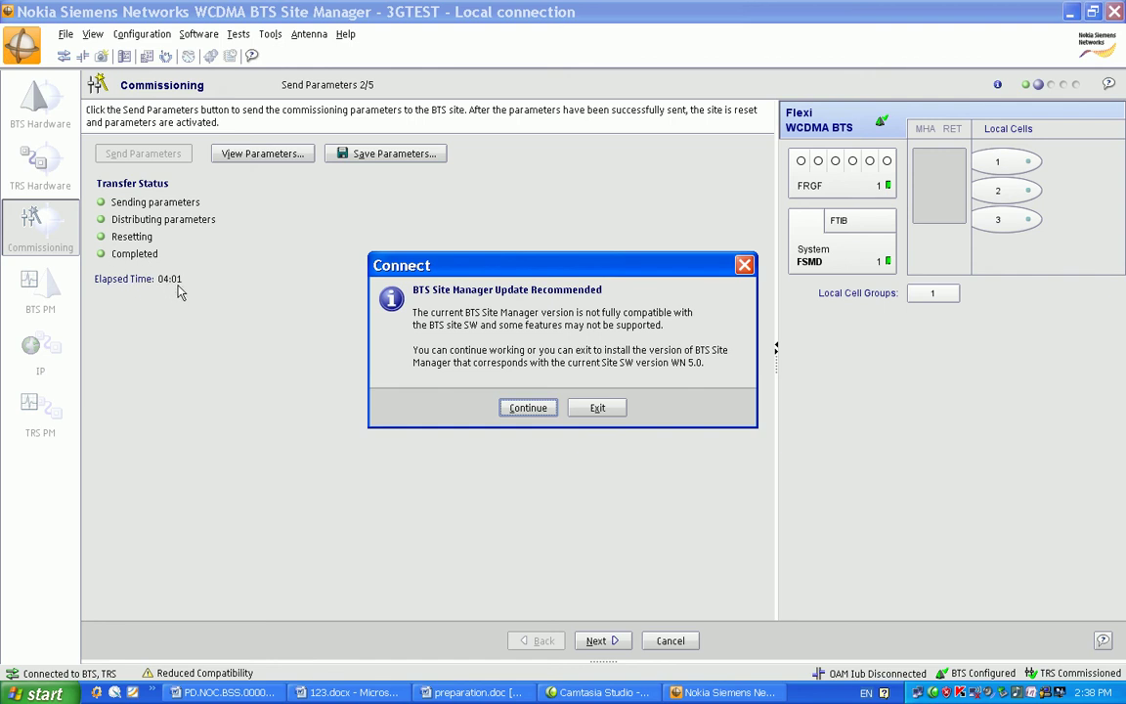
left_click(528, 408)
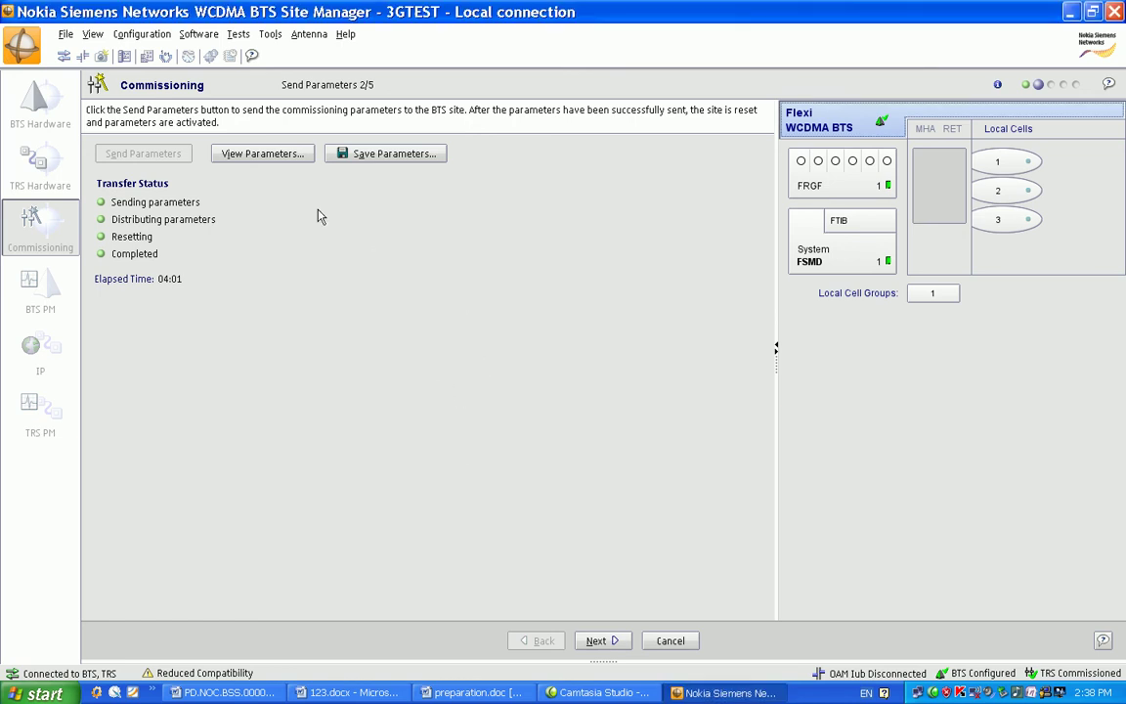
Step: Proceed to the commissioning report, leaving the additional site settings unchanged and skipping the site tests
left_click(598, 640)
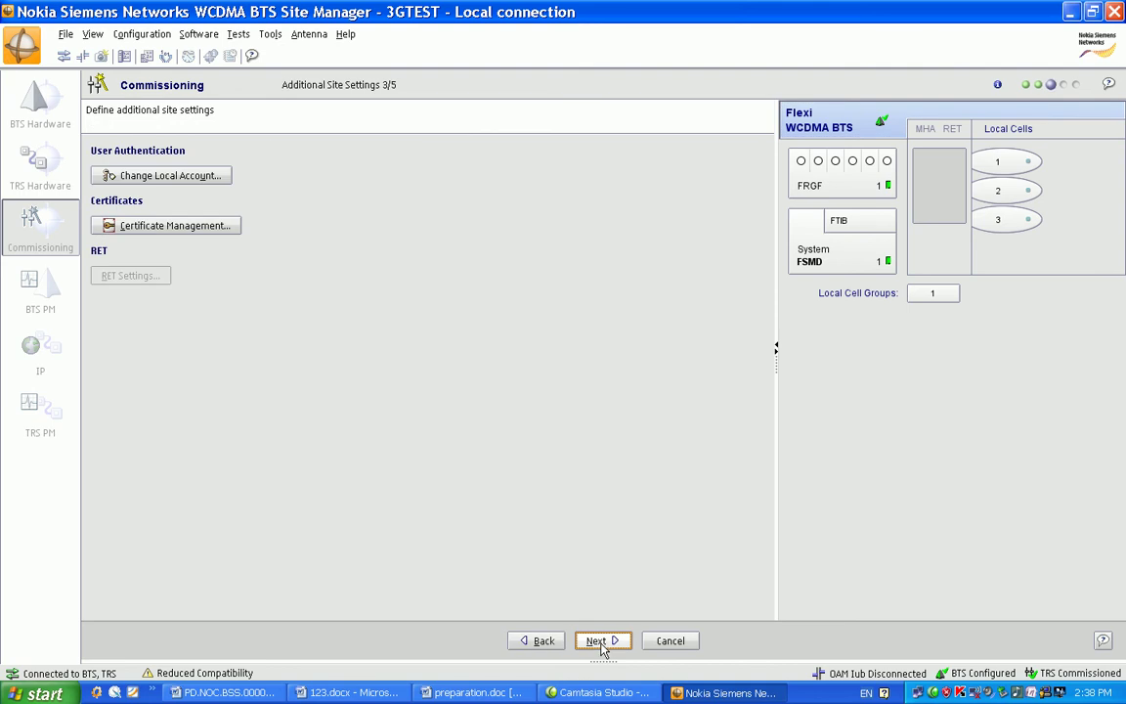
left_click(598, 640)
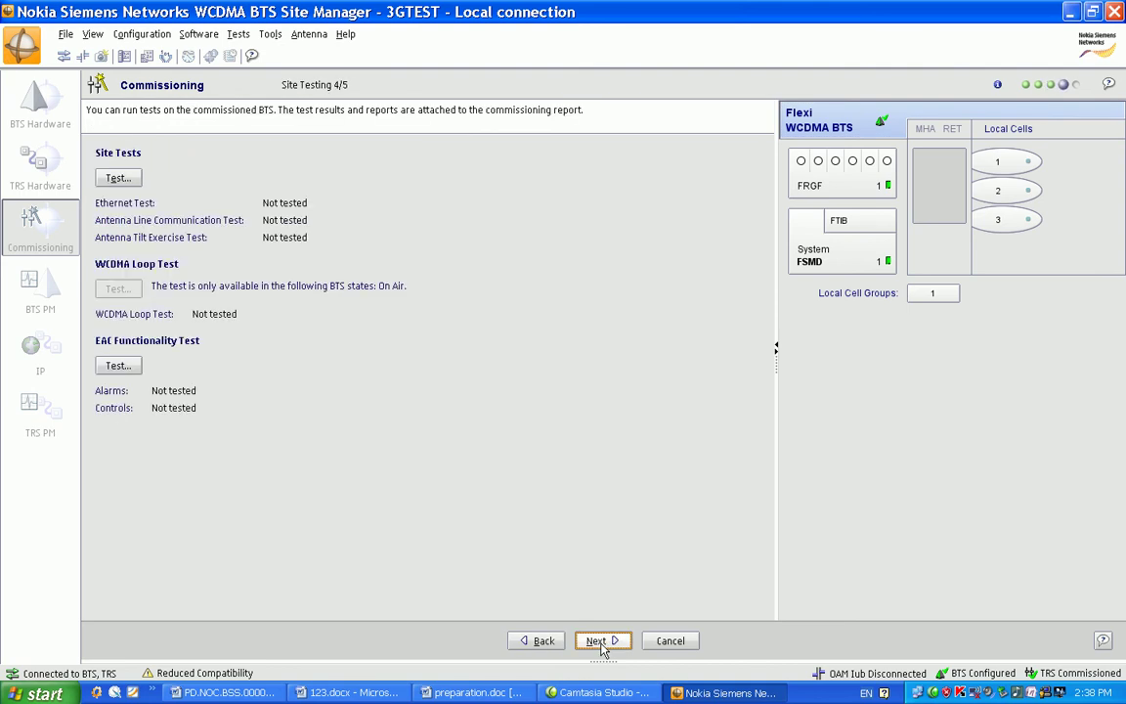
left_click(601, 646)
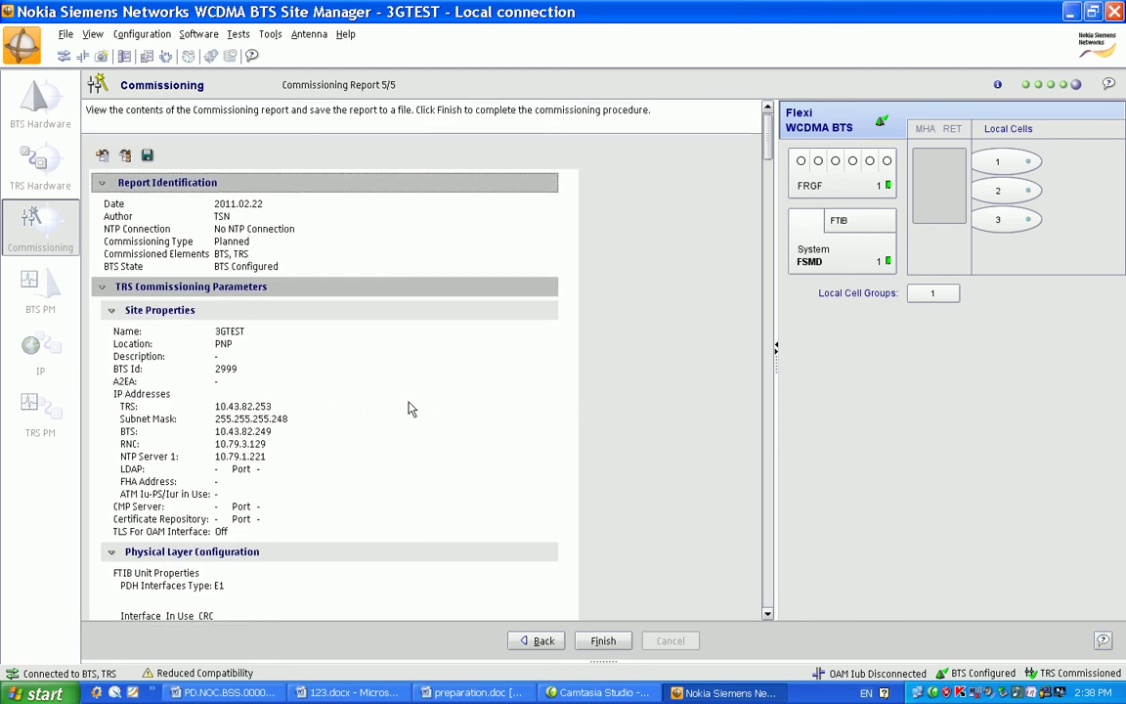
Step: Review the commissioning report and finish the commissioning procedure without saving the report
scroll(410, 408, "down", 1)
scroll(410, 408, "down", 4)
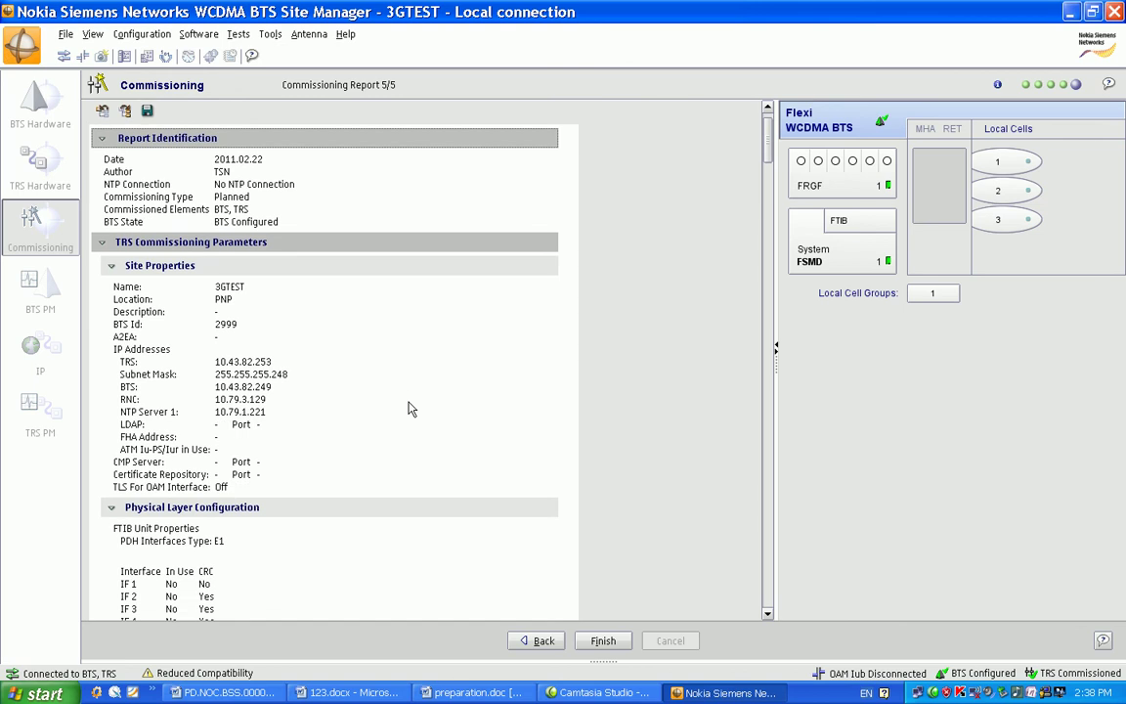
scroll(410, 408, "up", 1)
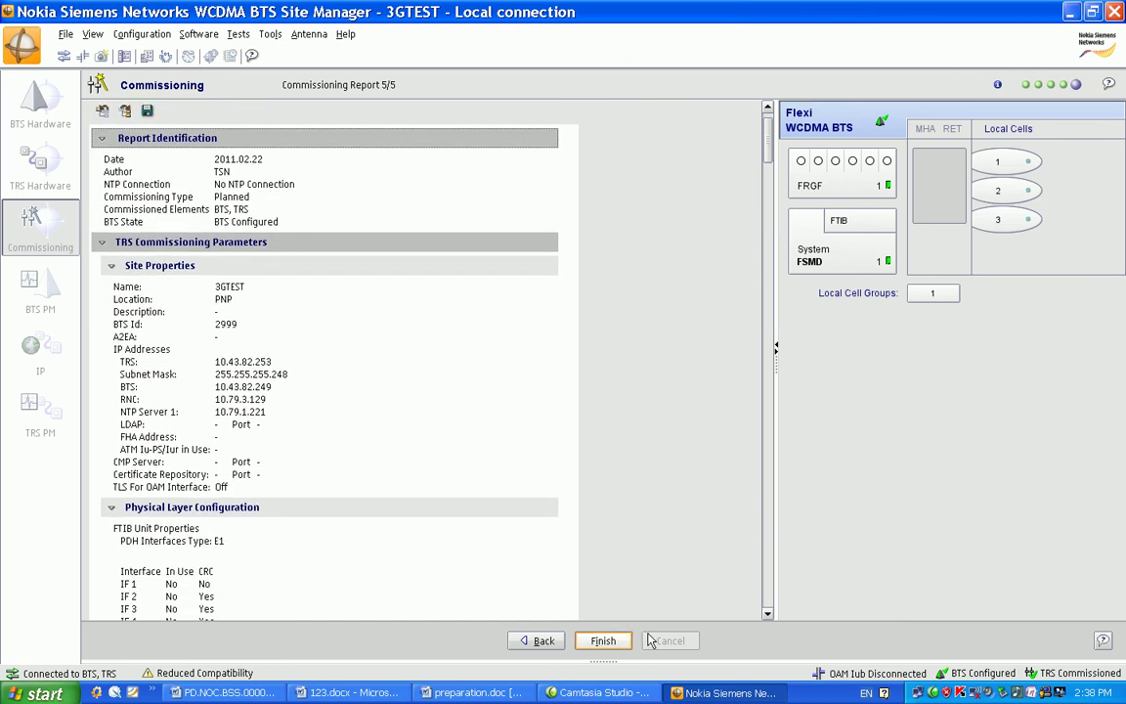
left_click(604, 641)
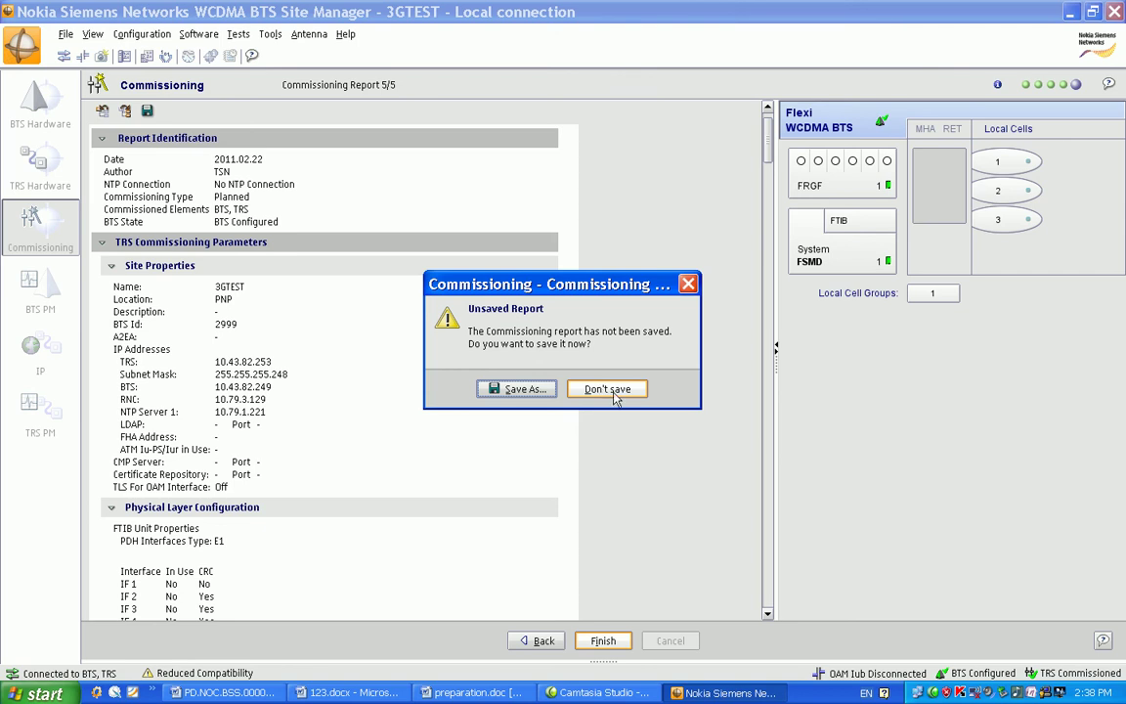
left_click(604, 391)
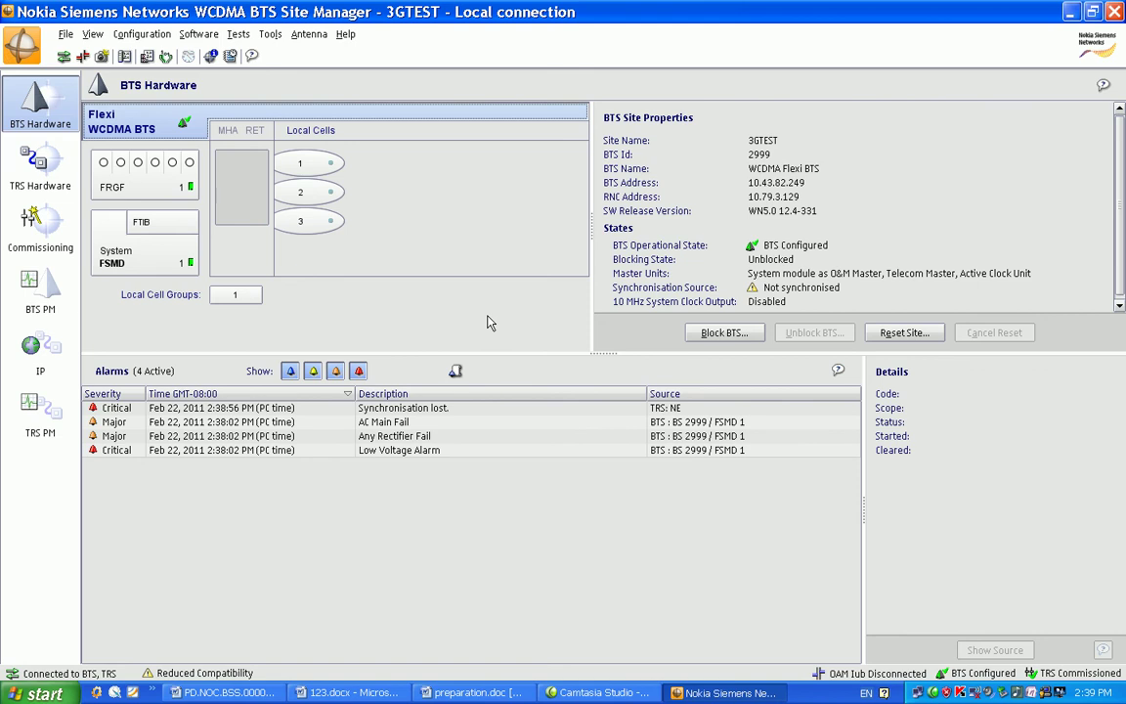
Step: Switch to preparation.doc in Word and add checklist item 5 reading "Check Version របស់ BTS NOKIA 3G"
left_click(460, 692)
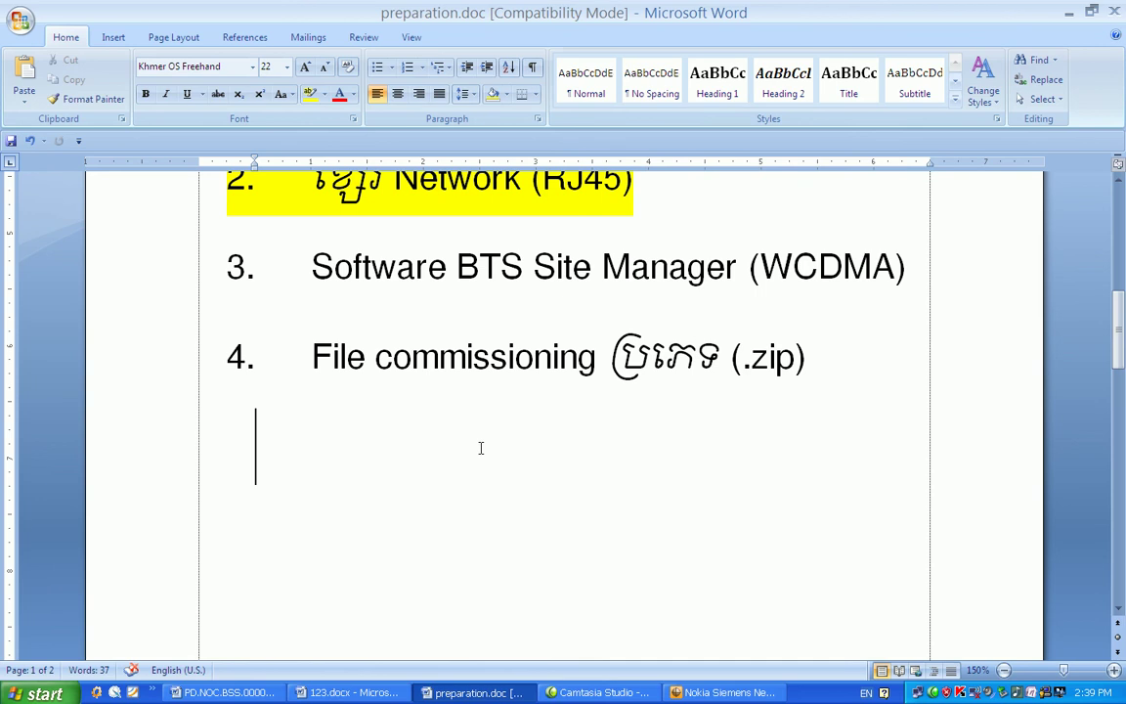
key("Return")
type("5.")
key("Tab")
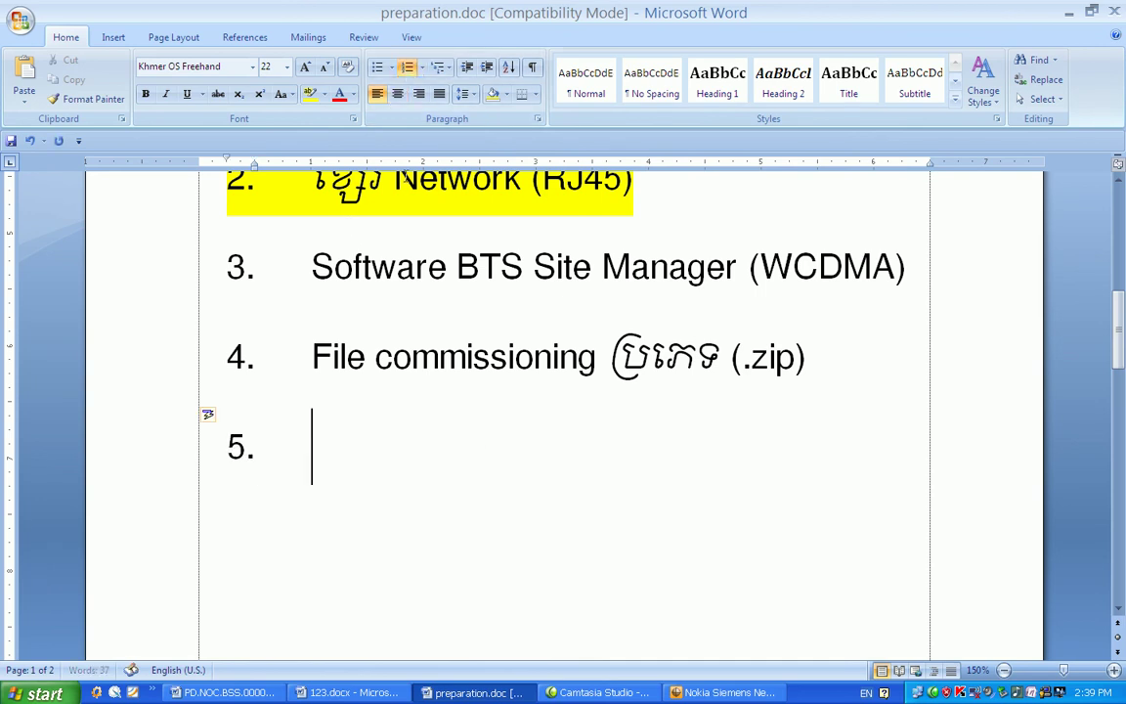
type("C")
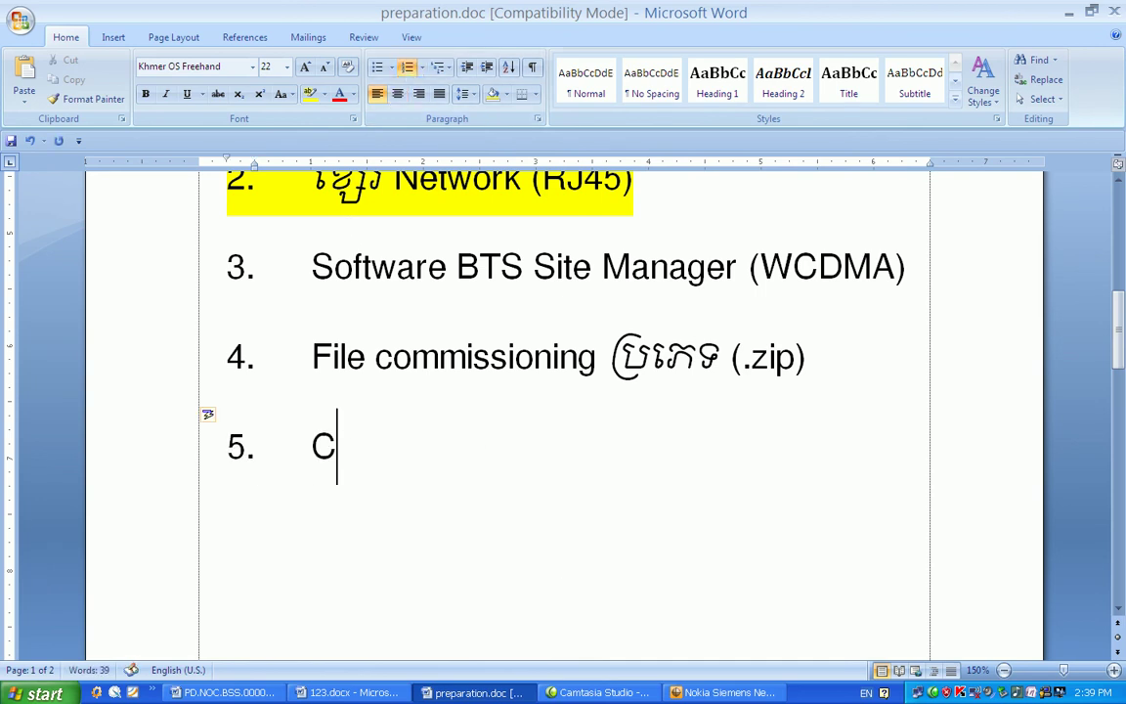
type("heck ")
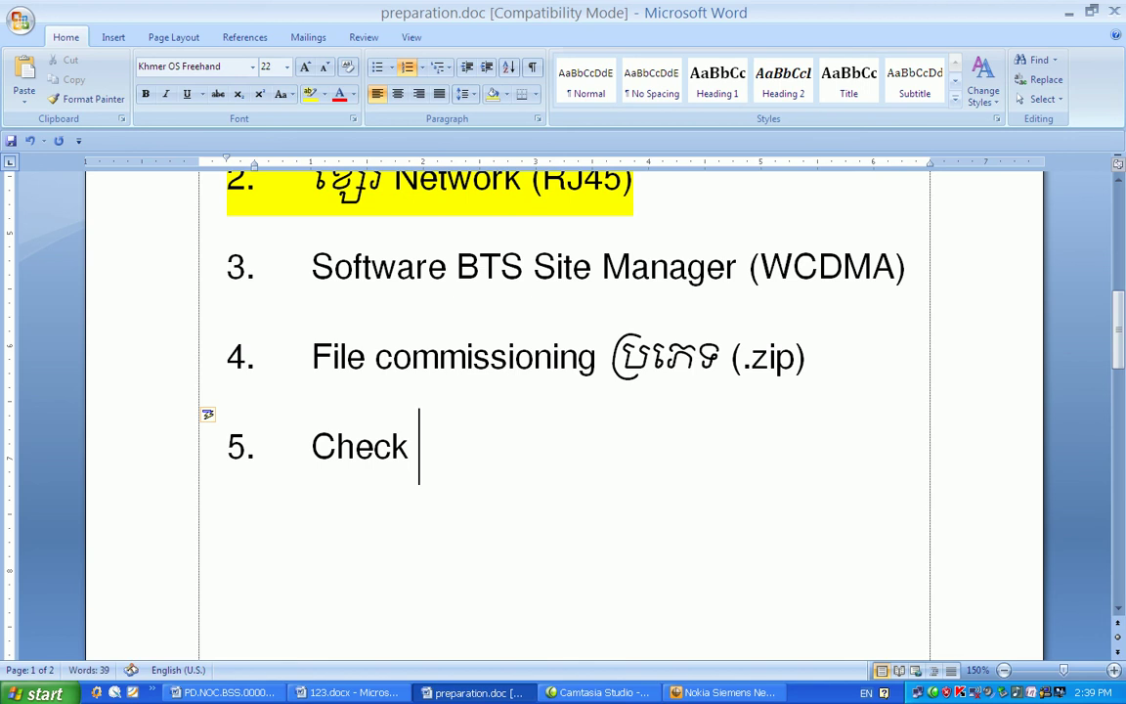
type("Version")
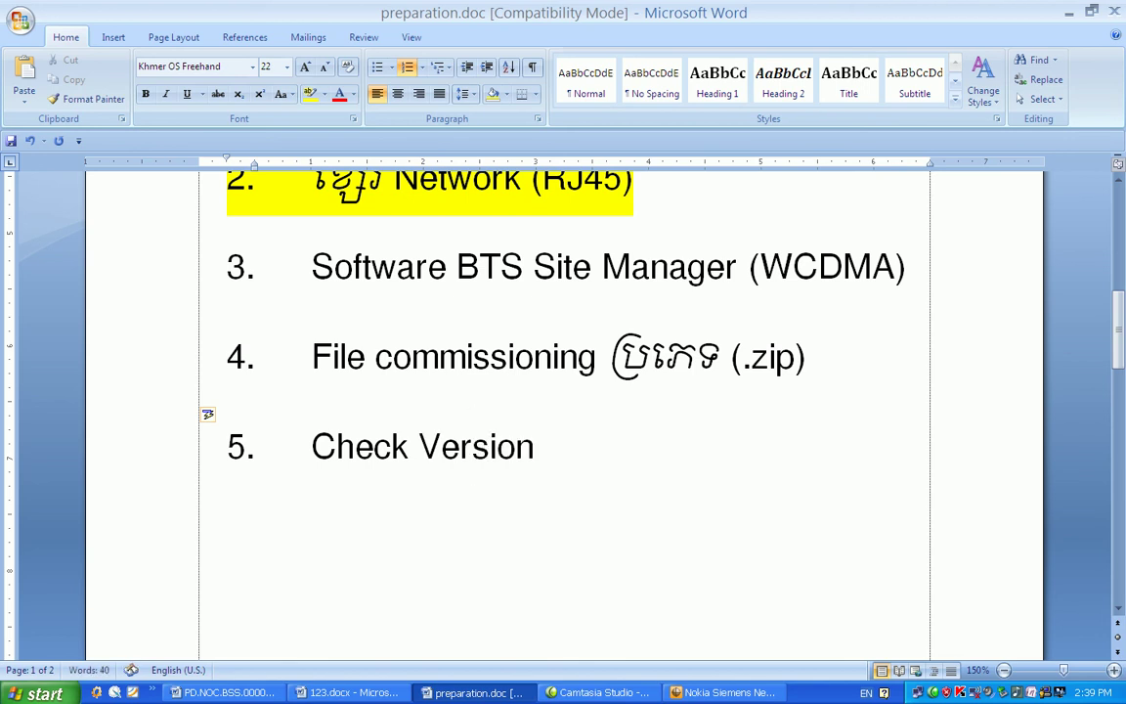
key("alt+shift")
type("រប")
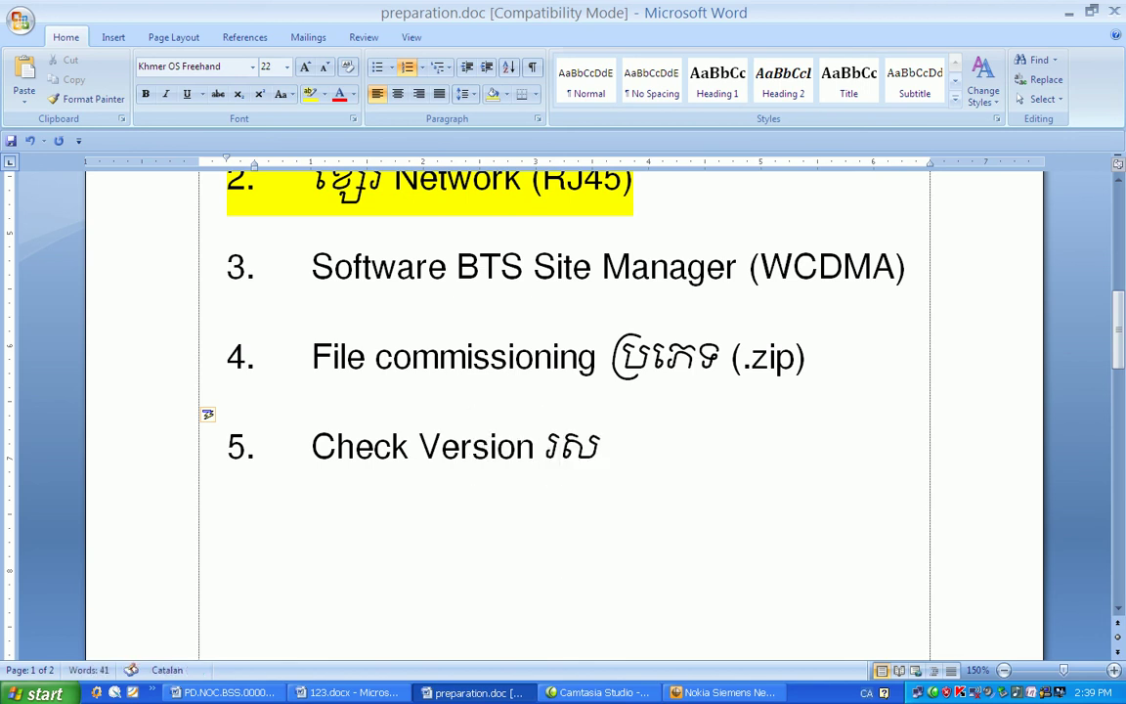
type("ស់")
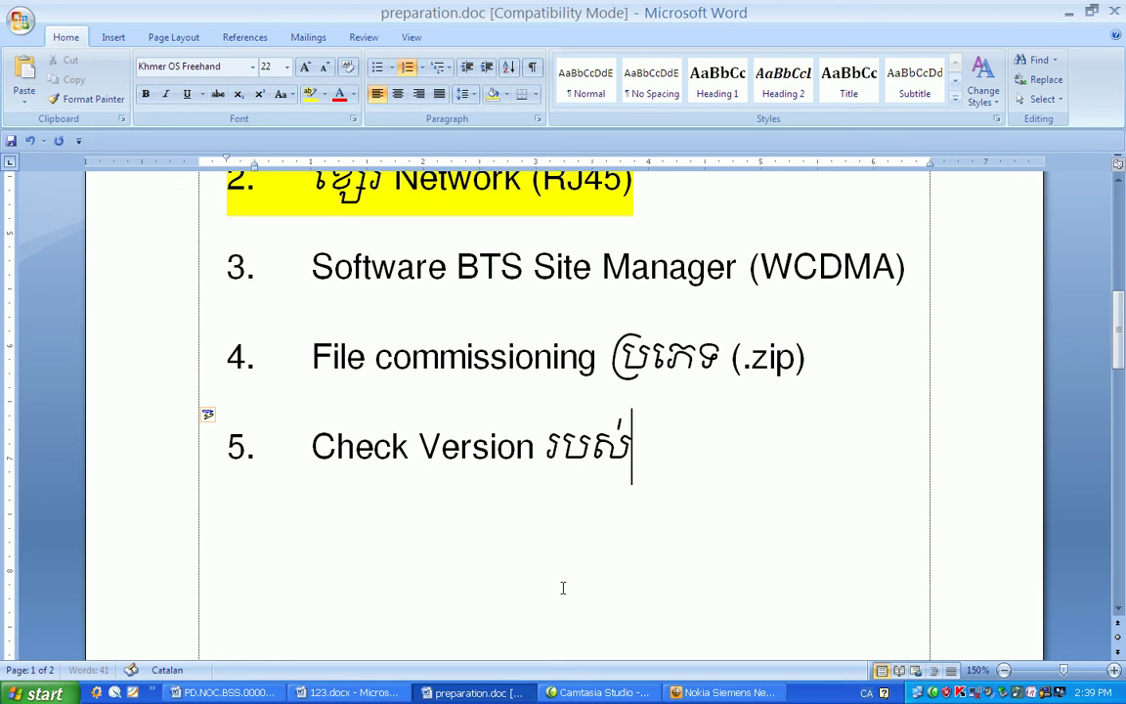
key("alt+shift")
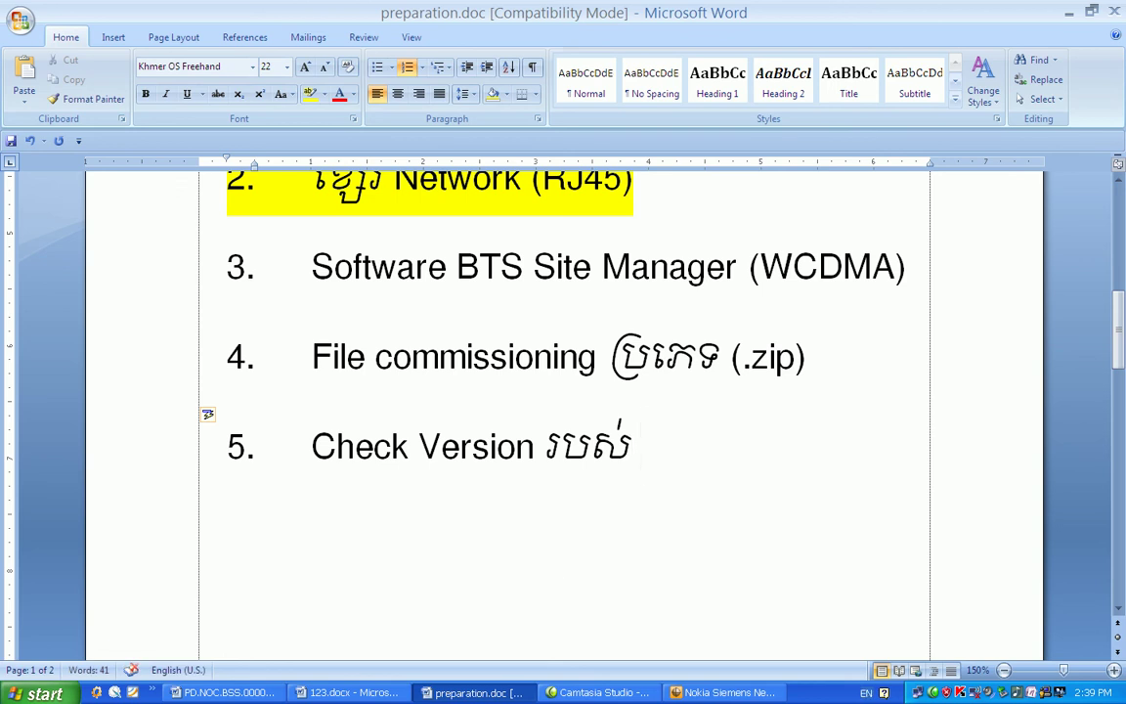
type("BTS")
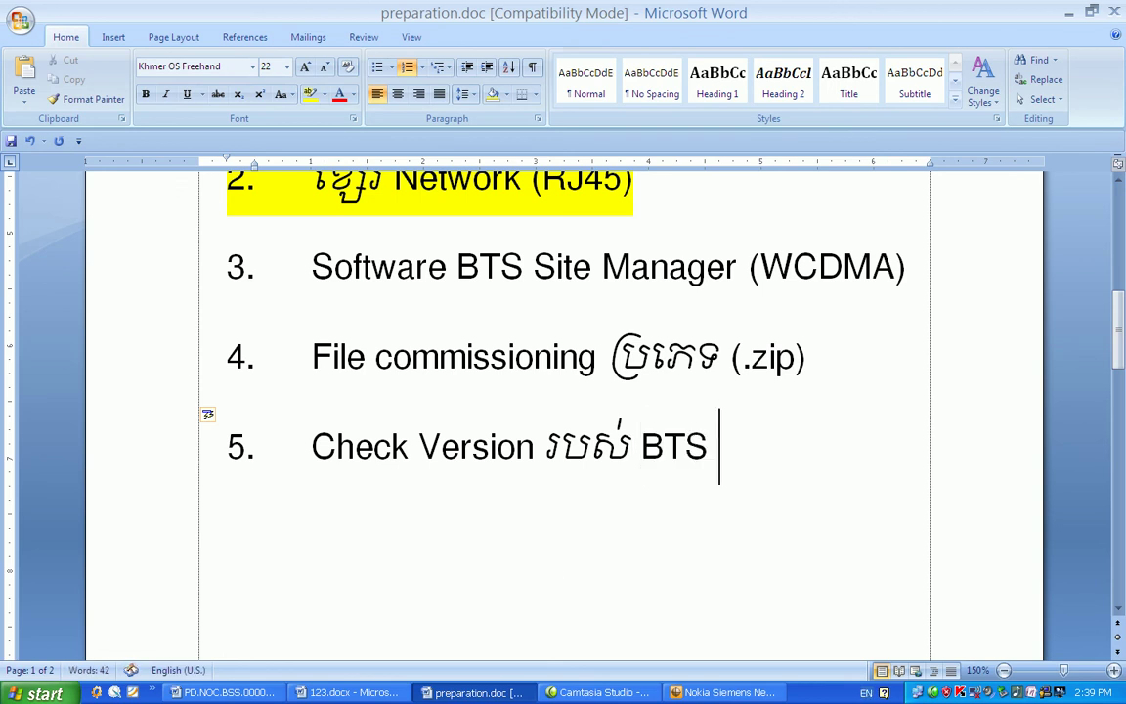
type("NOKIA 3")
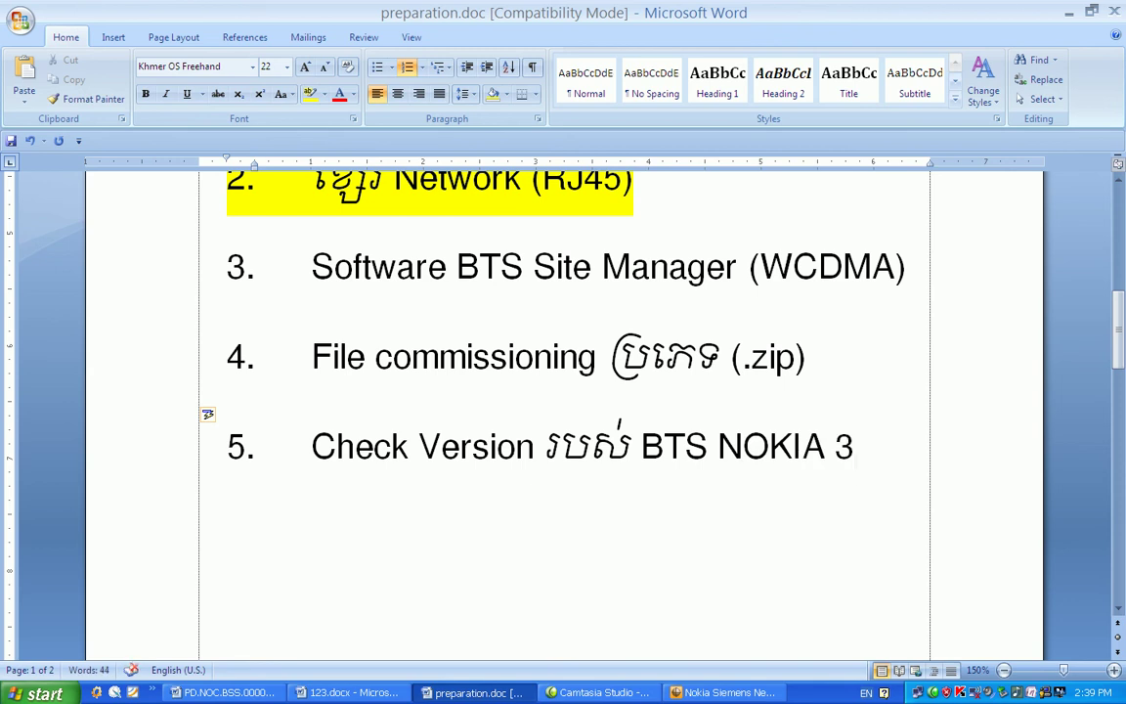
type("G")
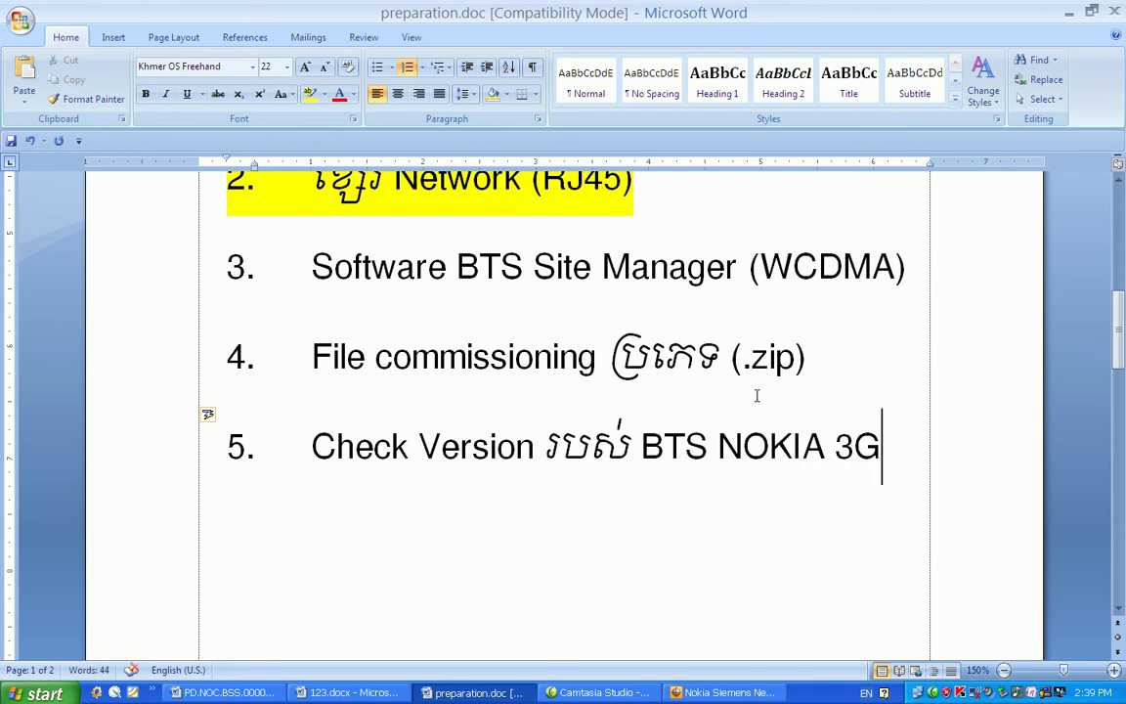
Step: Highlight checklist items 3 and 4 in yellow, leaving item 5 unhighlighted
key("Up")
key("Up")
key("End")
left_click_drag(854, 355, 208, 264)
left_click(310, 95)
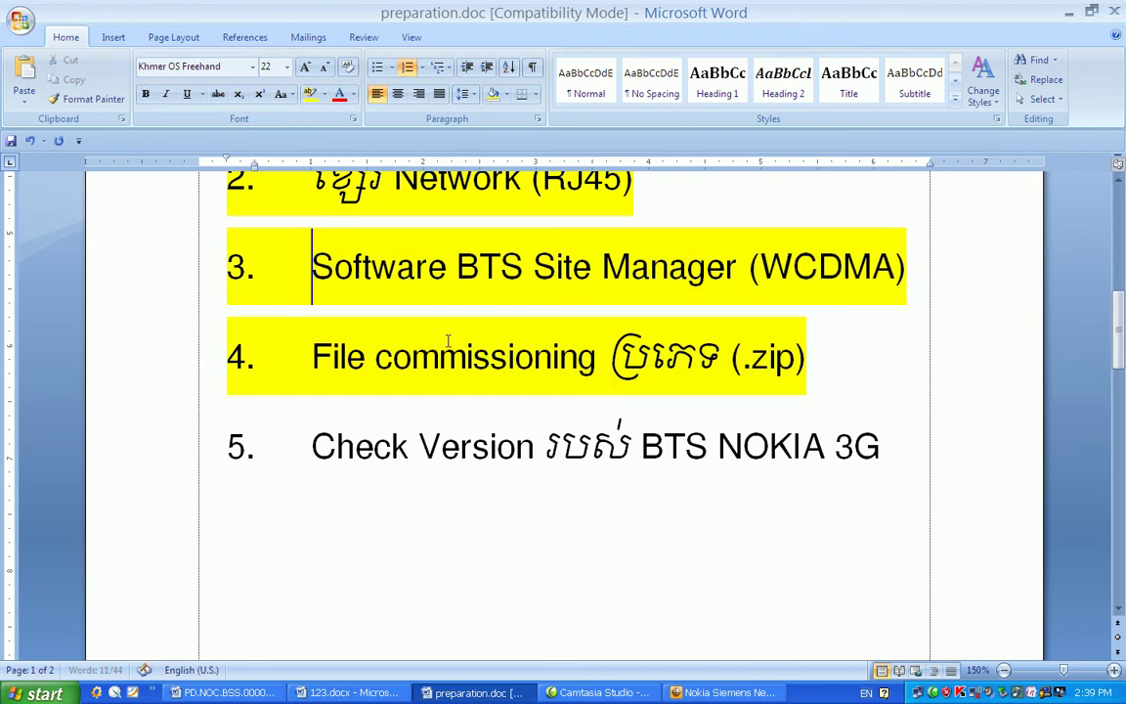
left_click(905, 449)
scroll(806, 477, "down", 1)
scroll(792, 478, "down", 1)
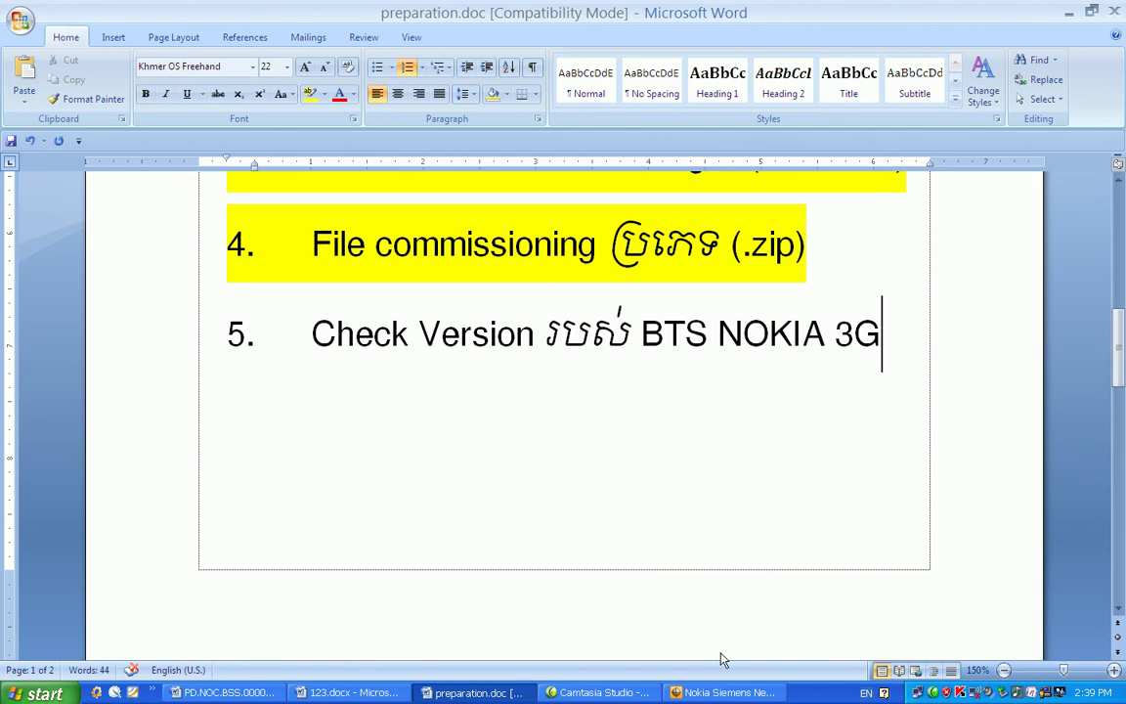
Step: Switch to BTS Site Manager, check the SW release version in the site's software version information, and close it
left_click(724, 692)
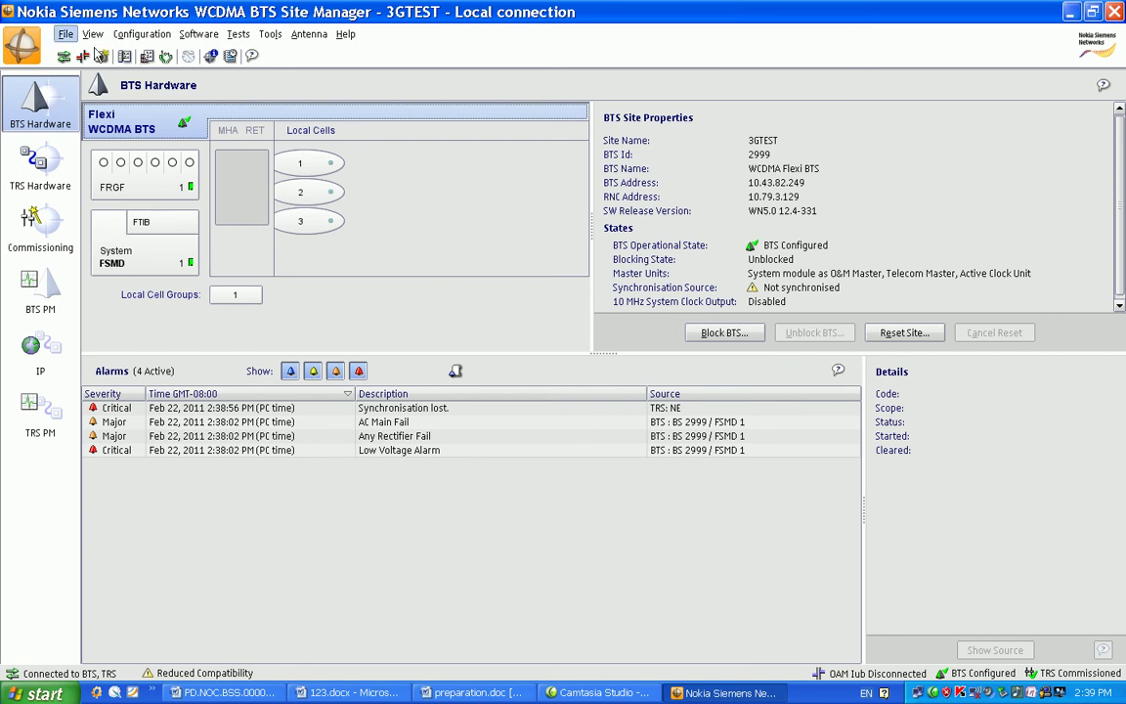
left_click(200, 38)
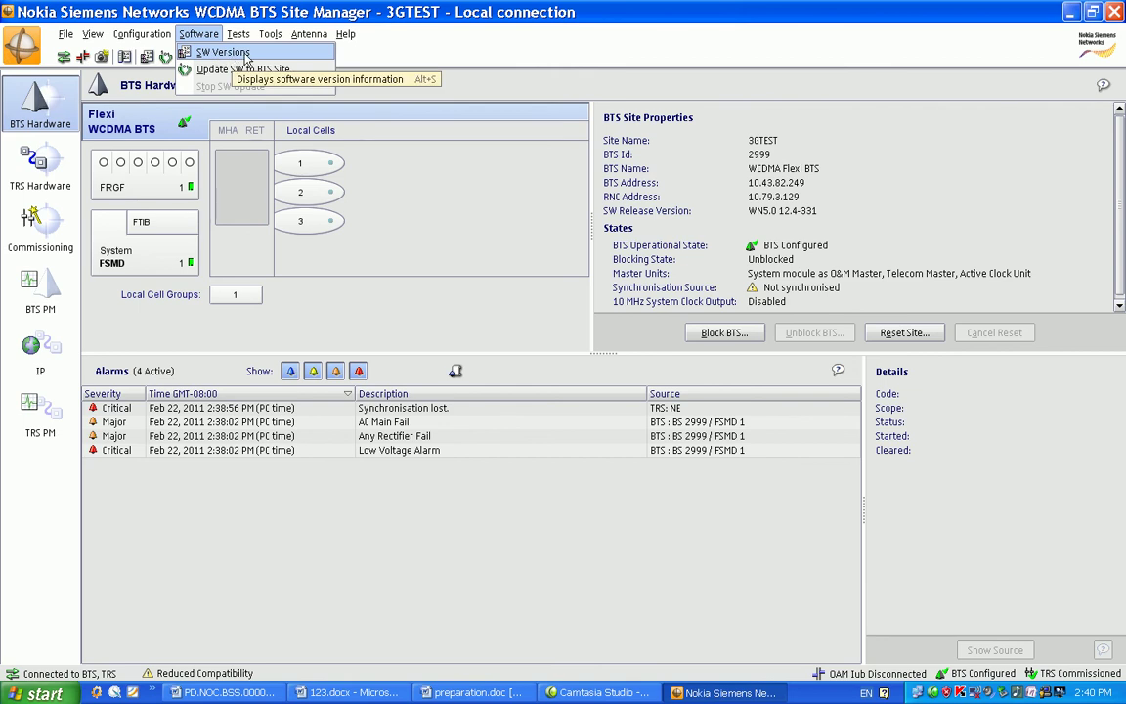
left_click(230, 55)
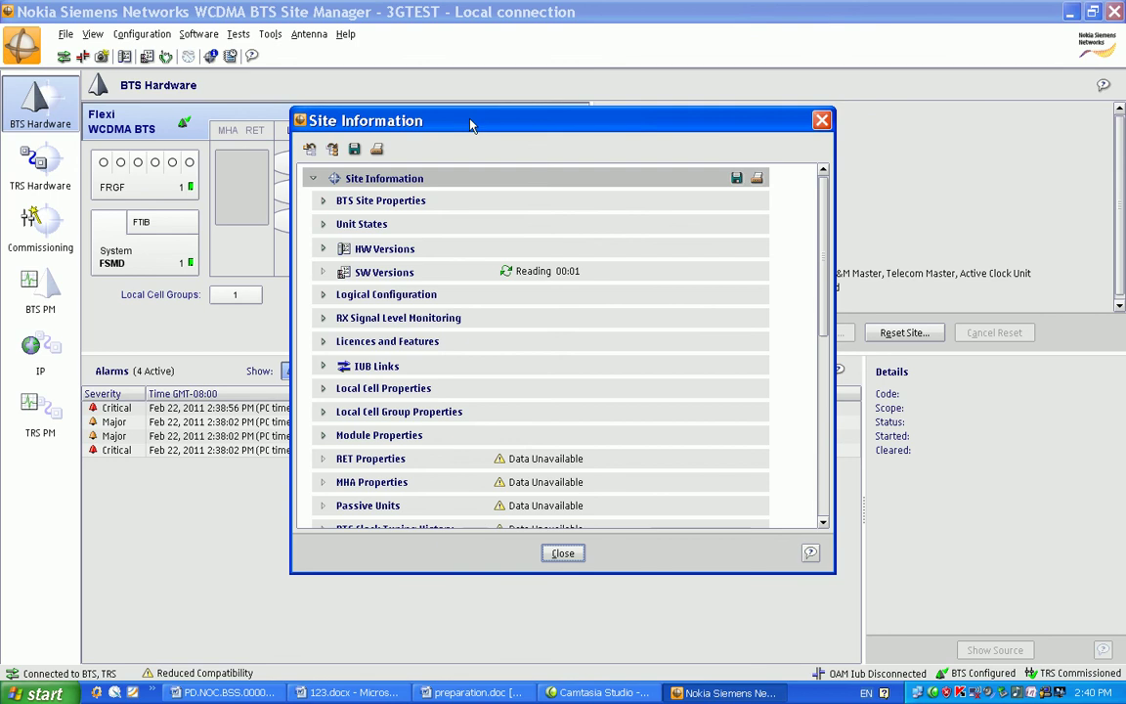
left_click_drag(470, 120, 407, 70)
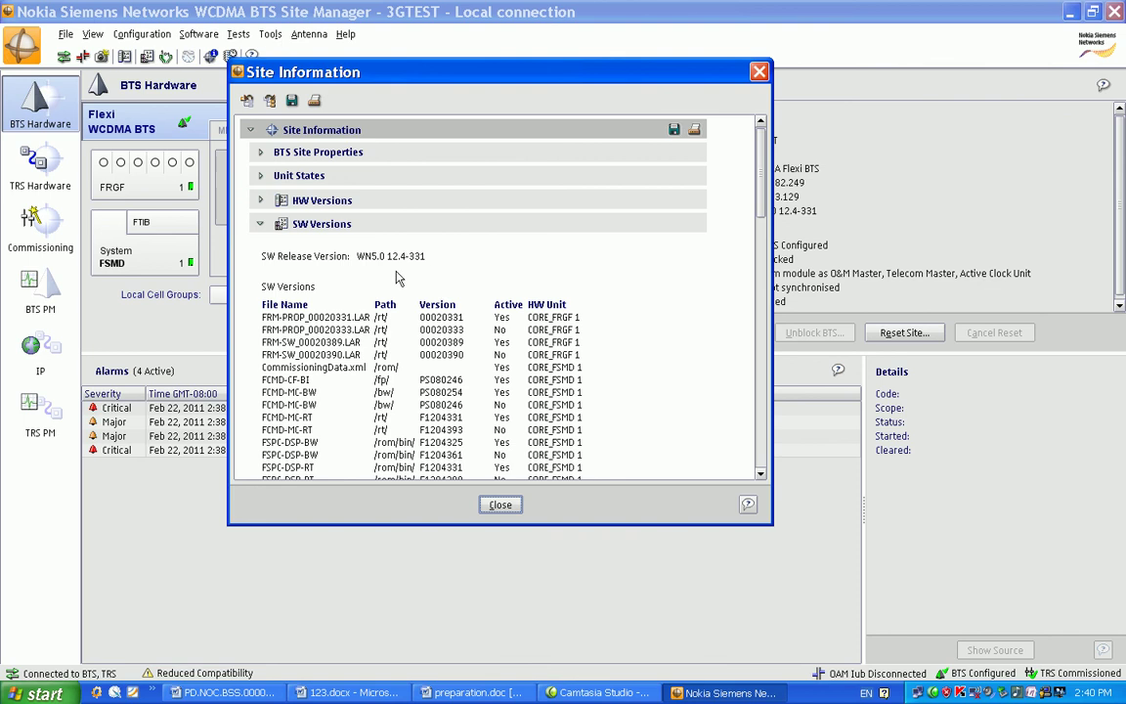
left_click(262, 256)
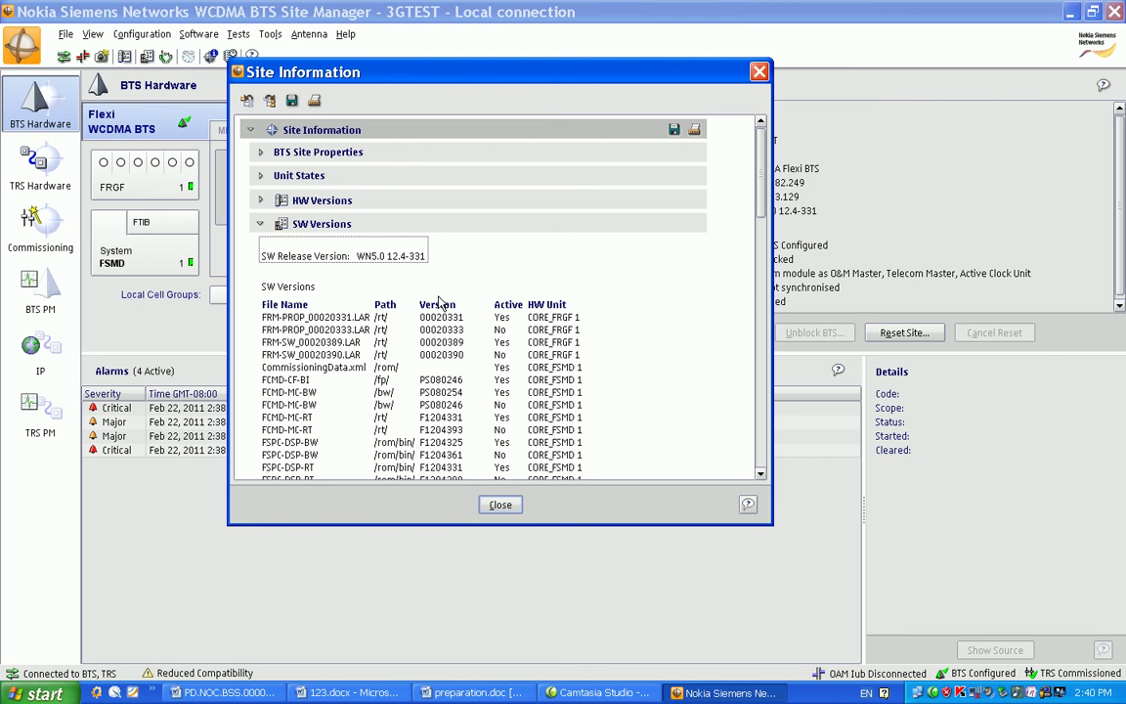
left_click(501, 509)
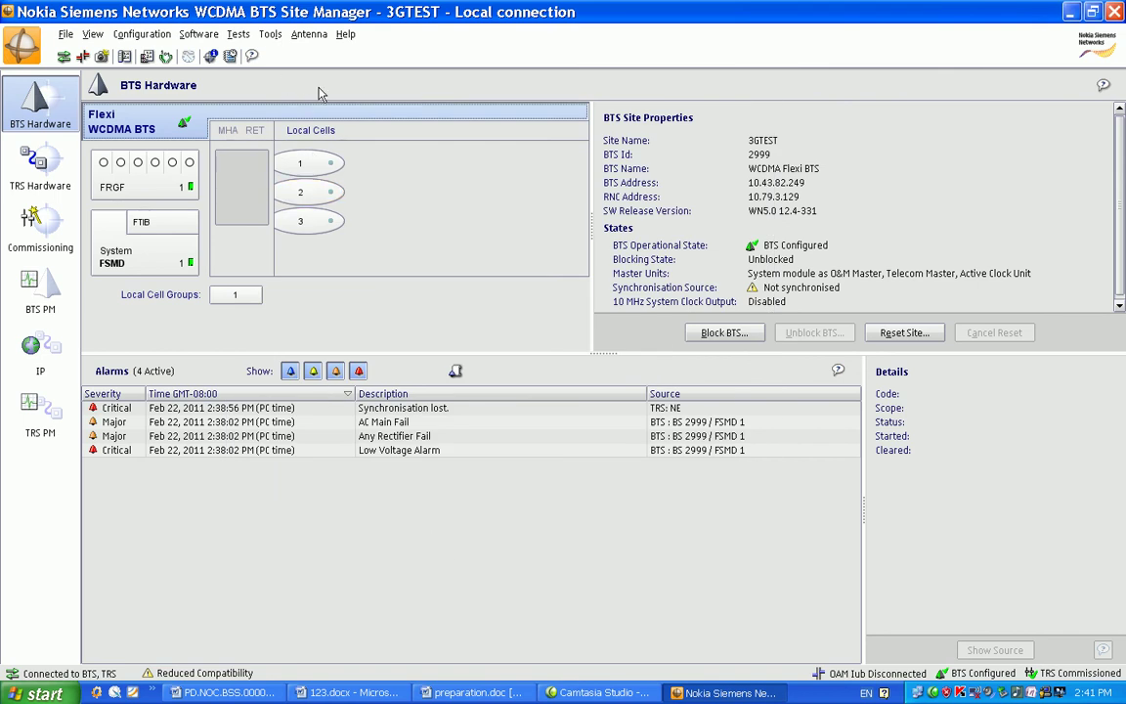
Step: Start a software update to the BTS site and browse for its build descriptor in the Version_N0kia_WCDMA folder under the desktop
left_click(200, 35)
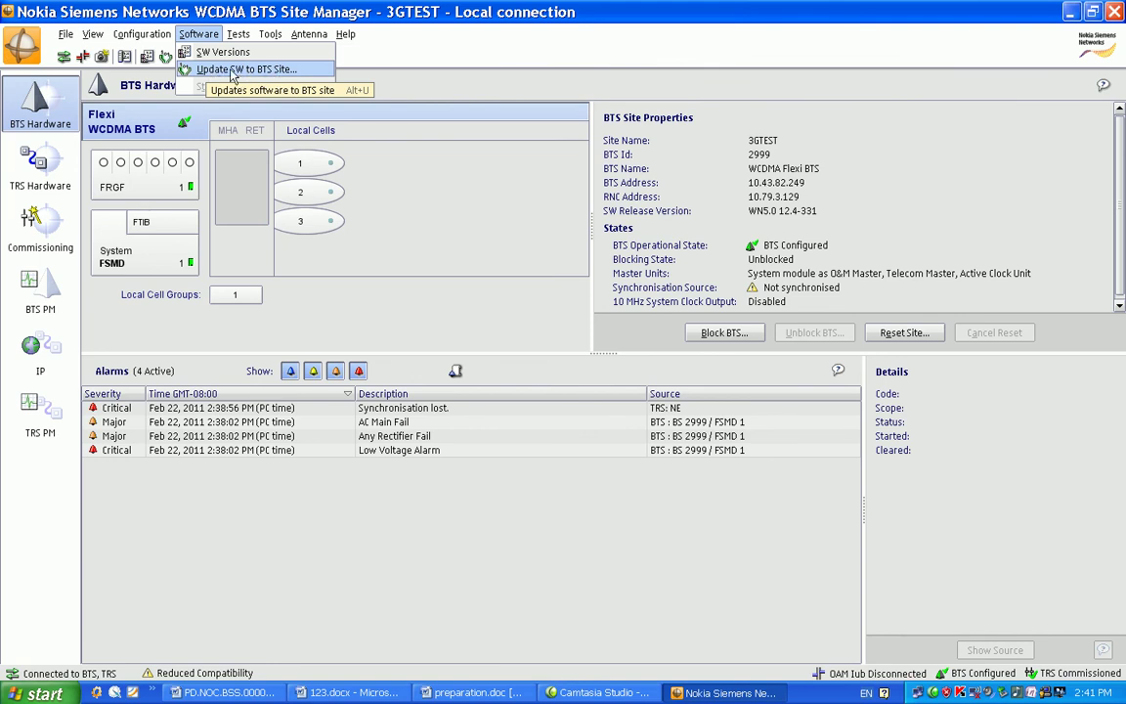
left_click(233, 70)
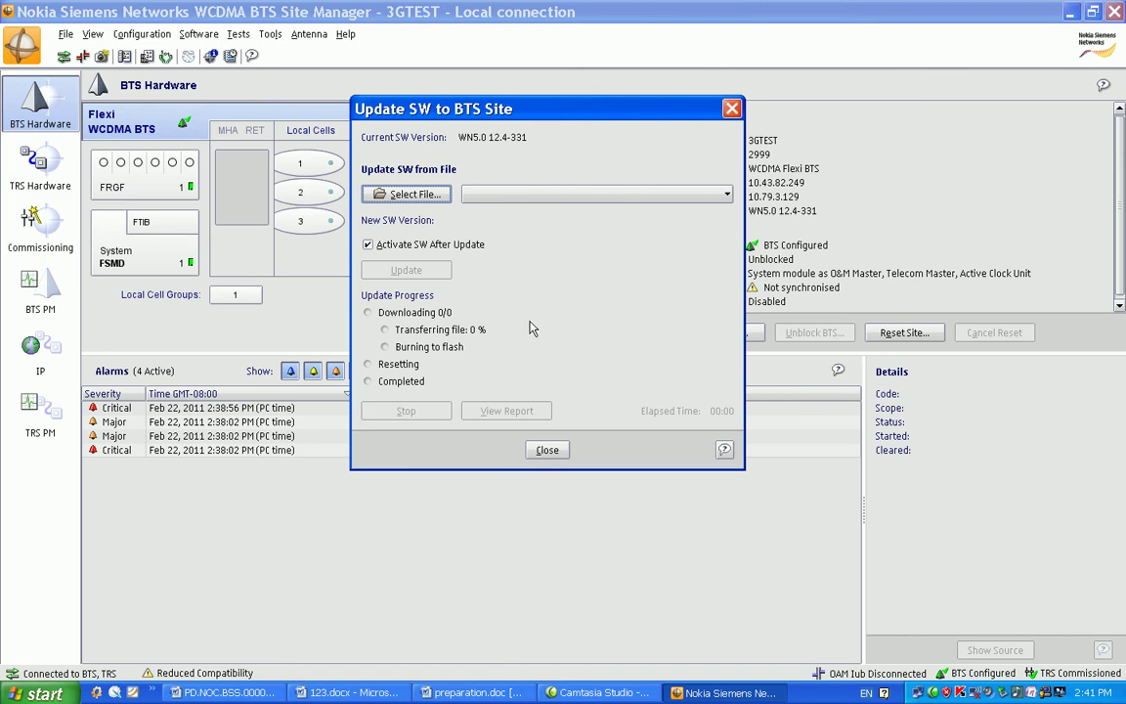
left_click(435, 196)
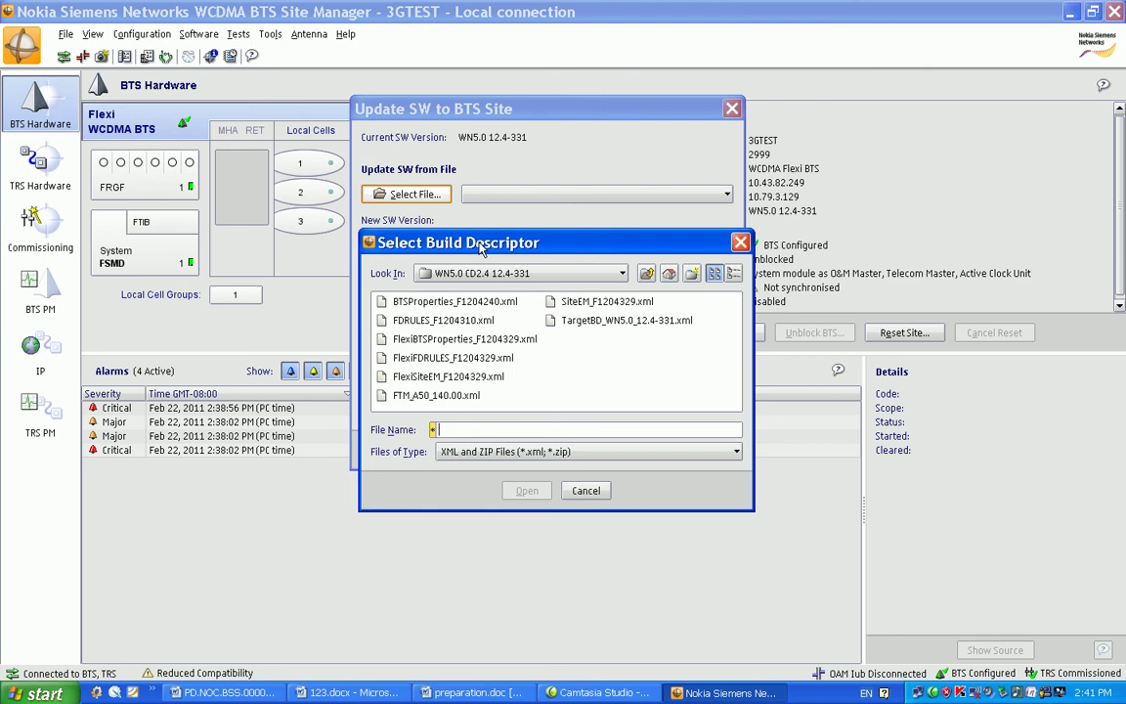
left_click(556, 380)
left_click(622, 275)
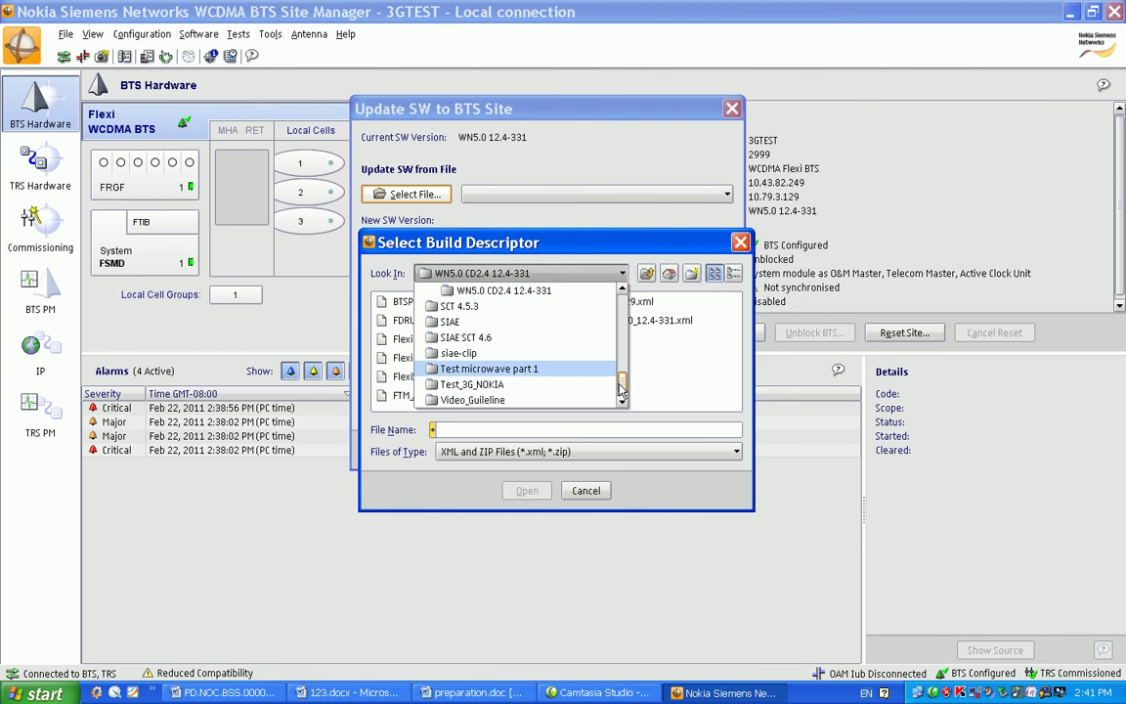
scroll(621, 297, "up", 5)
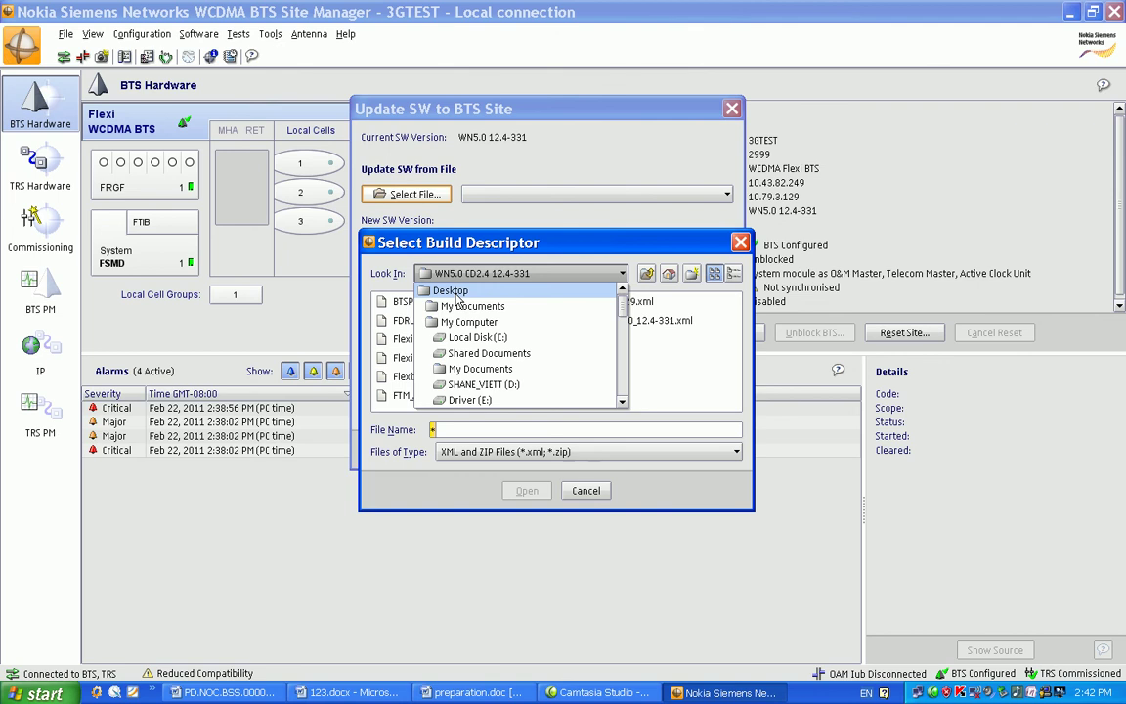
left_click(452, 291)
left_click(549, 368)
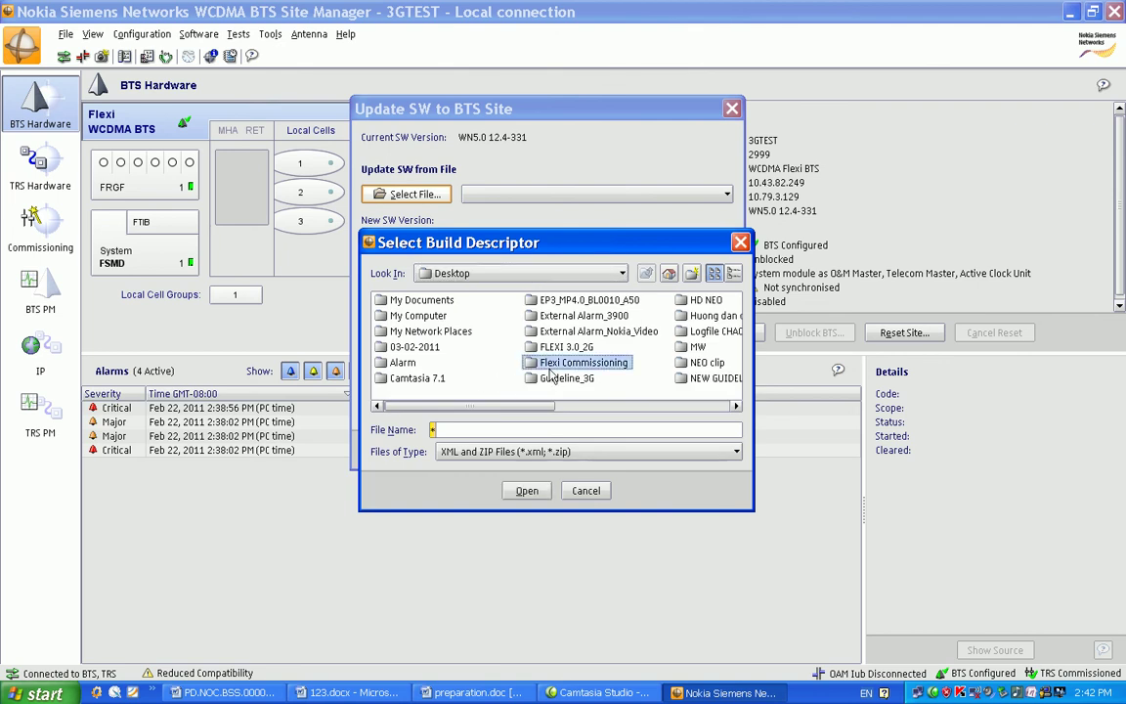
key("q")
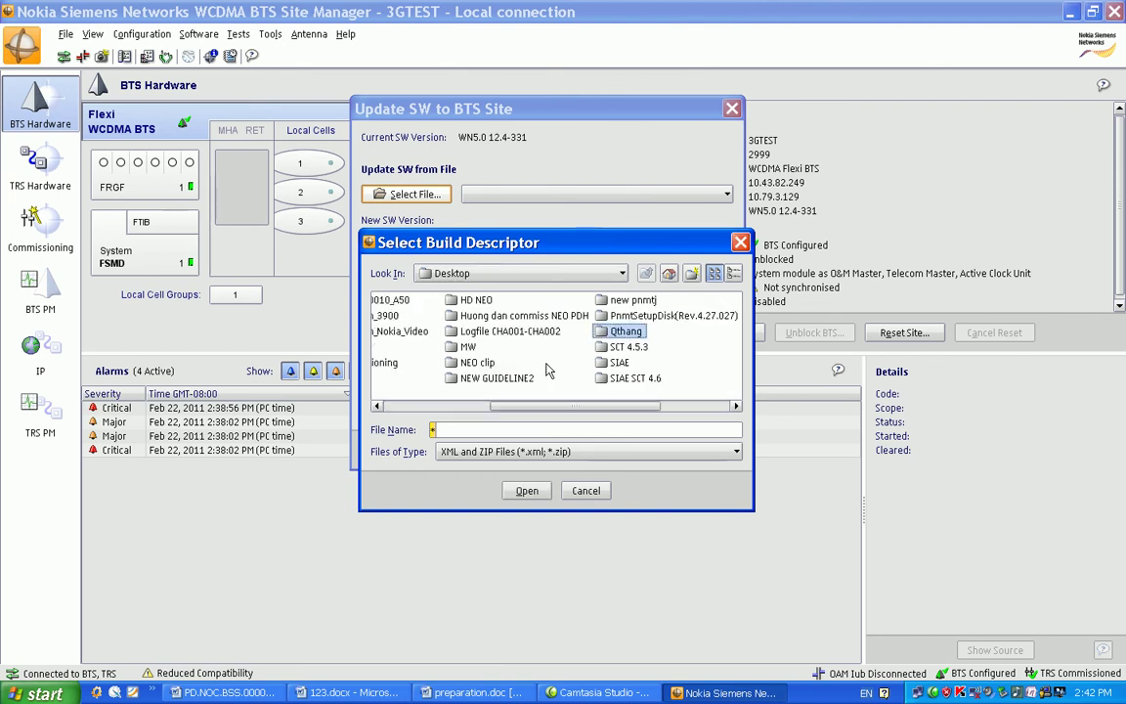
double_click(616, 332)
left_click(452, 321)
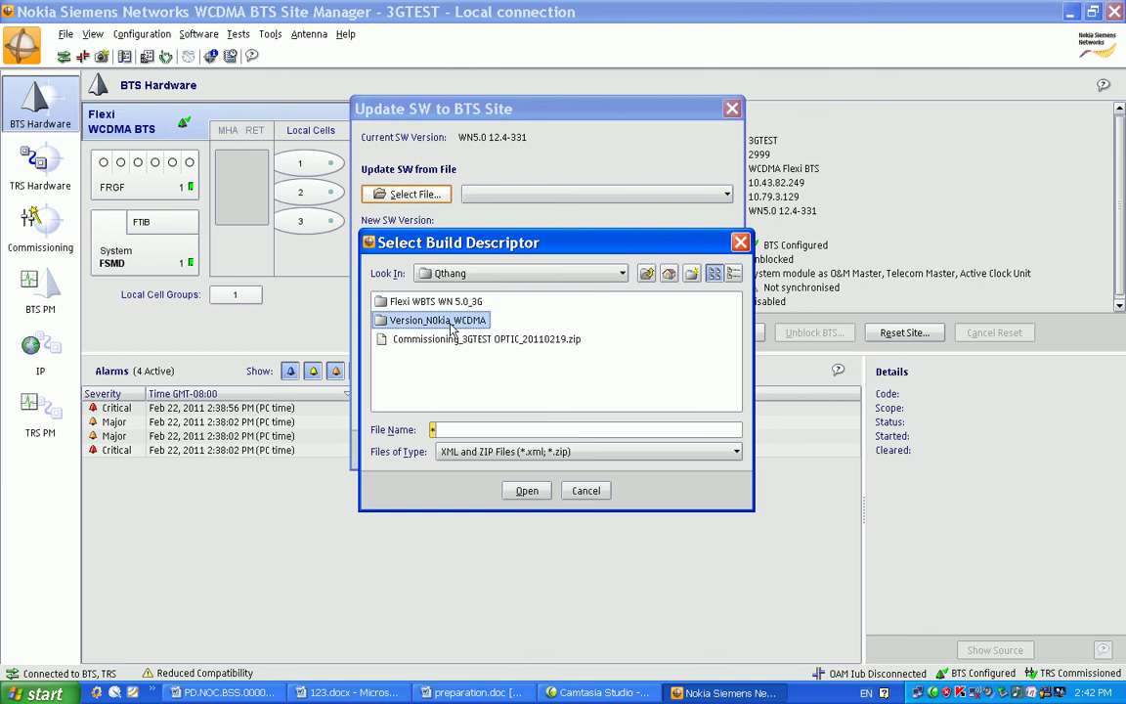
left_click(526, 490)
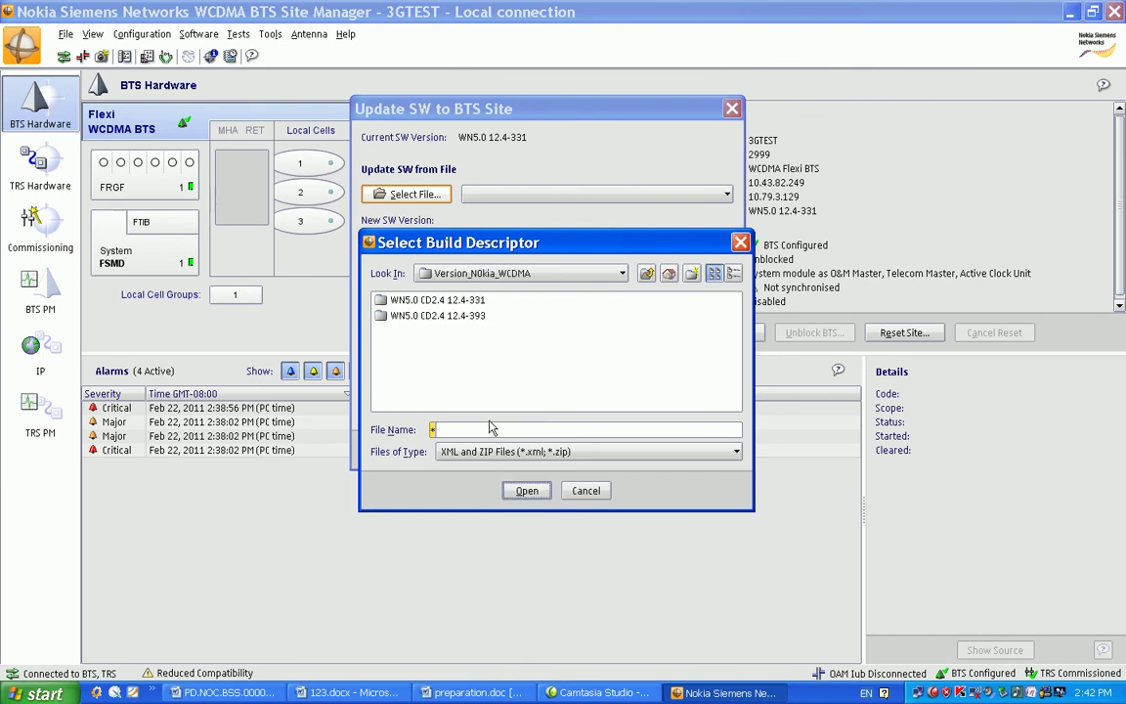
Step: Choose TargetBD_WN5.0_12.4-393.xml from the WN5.0 CD2.4 12.4-393 folder and run the update with activation afterwards enabled
left_click(442, 317)
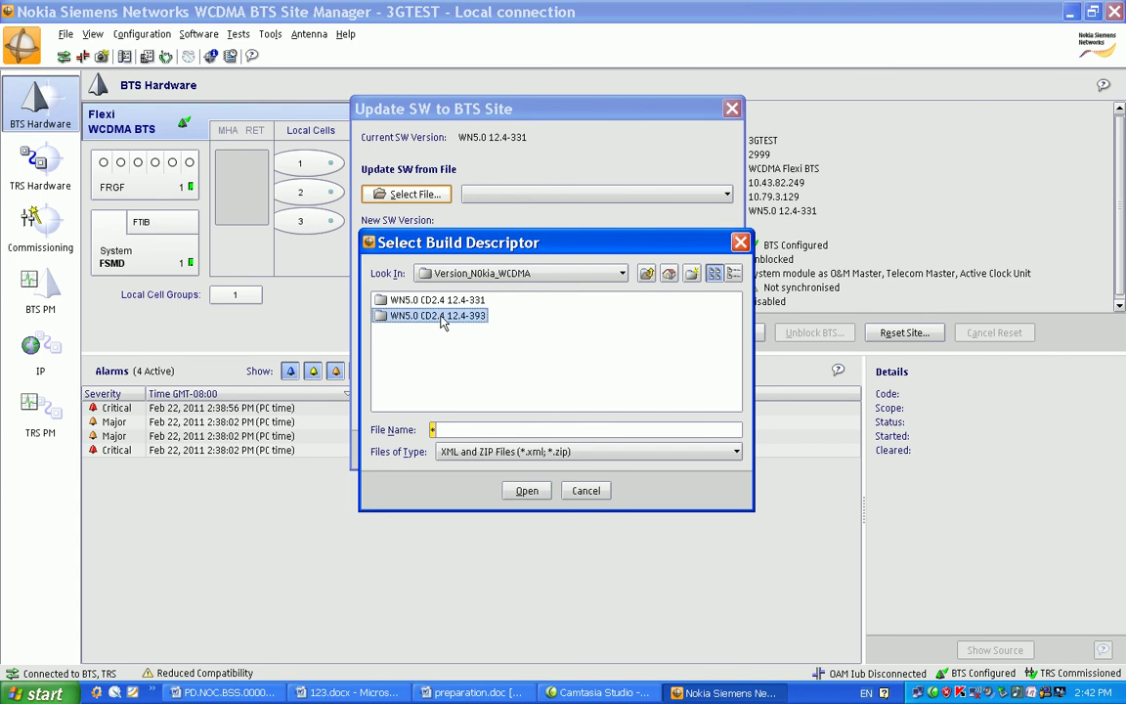
left_click(447, 301)
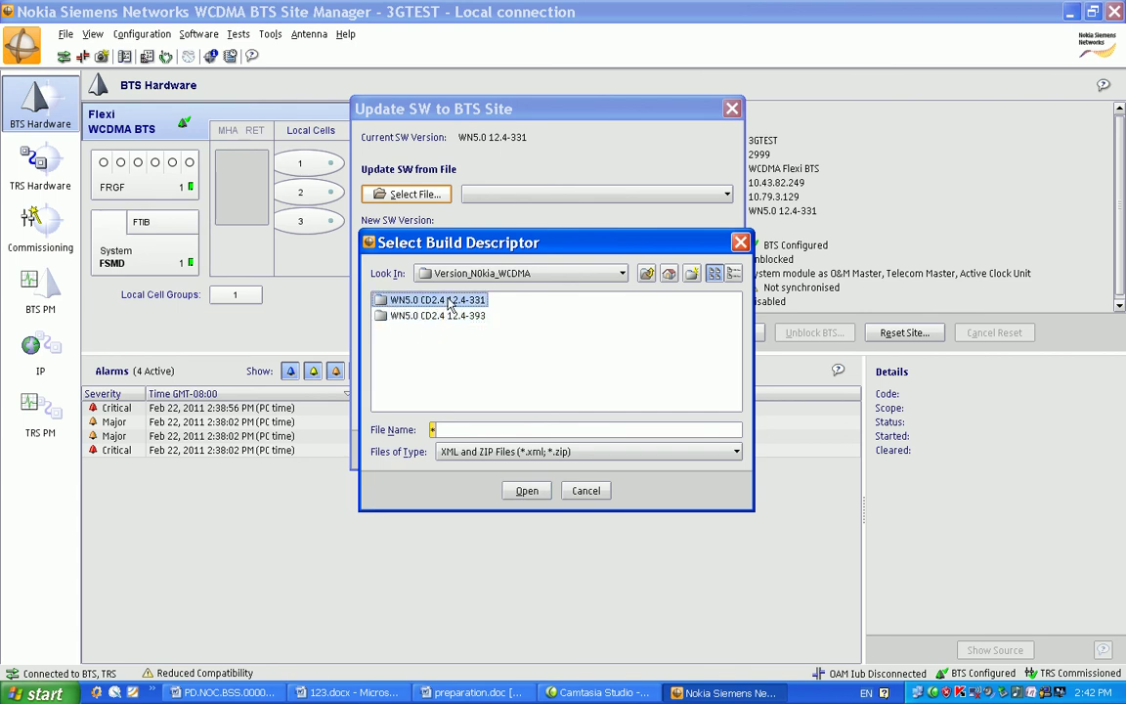
left_click(440, 319)
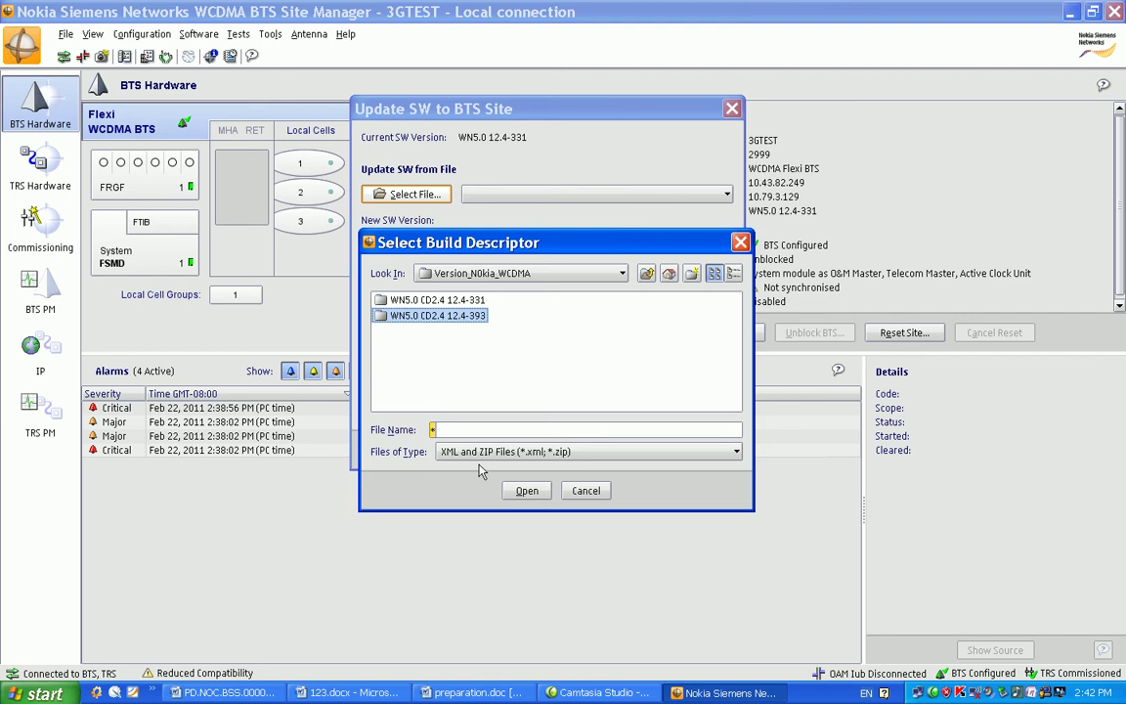
key("Return")
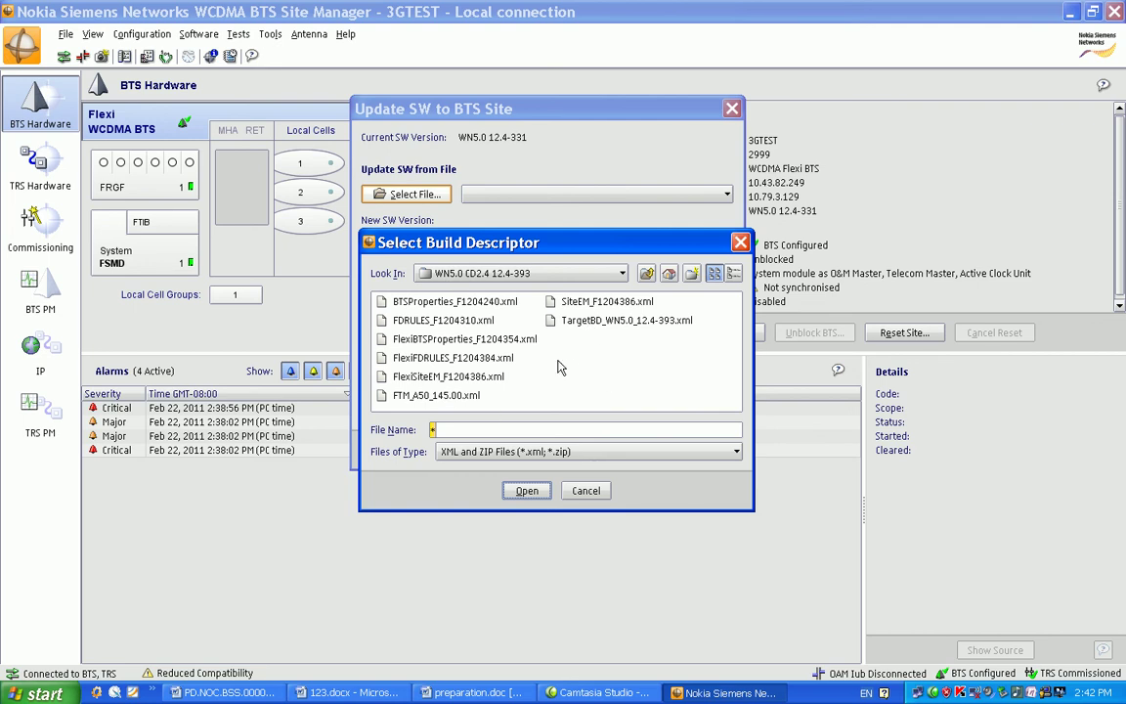
left_click(577, 321)
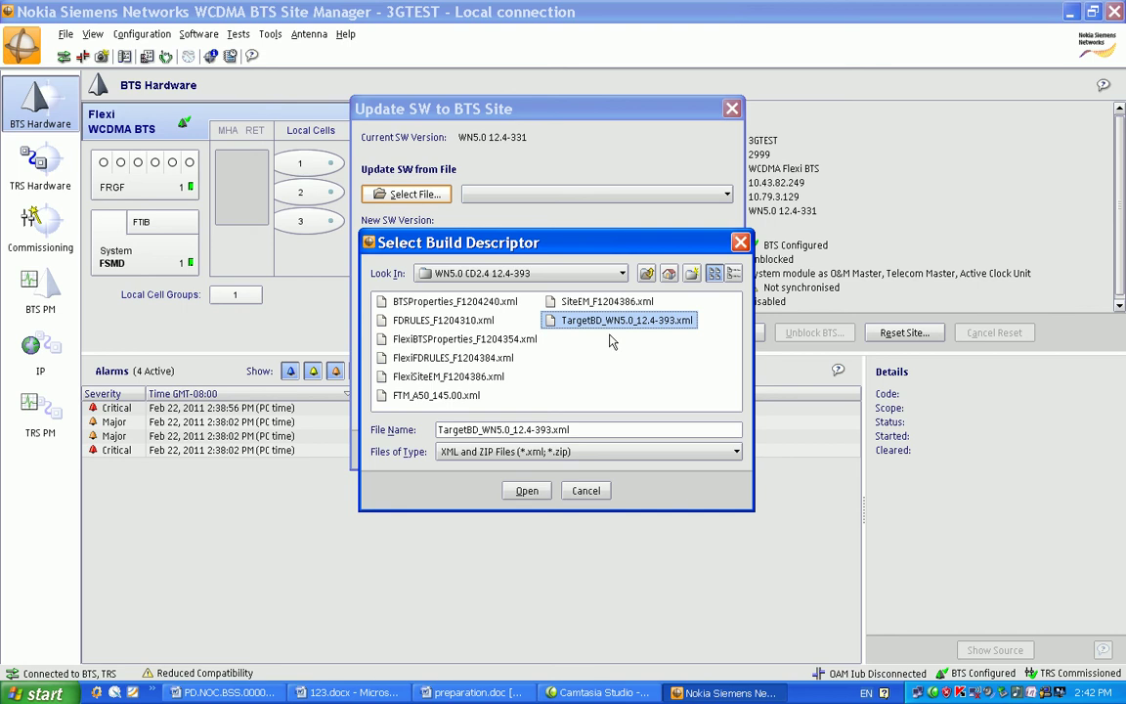
left_click(527, 490)
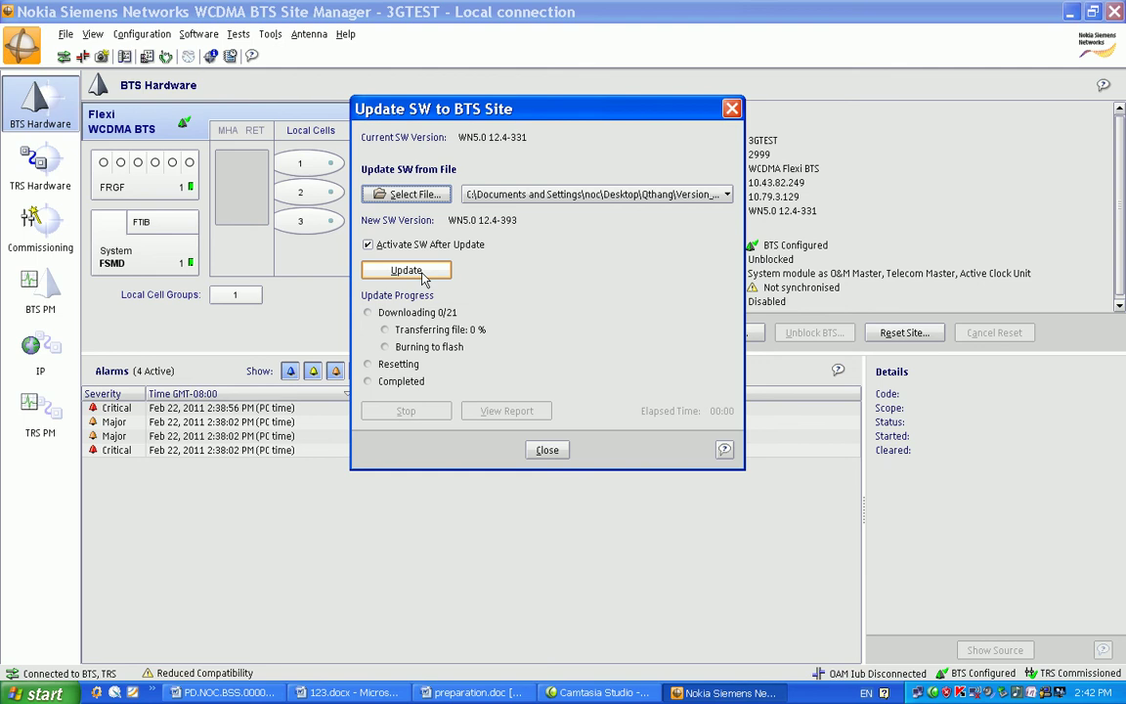
left_click(423, 279)
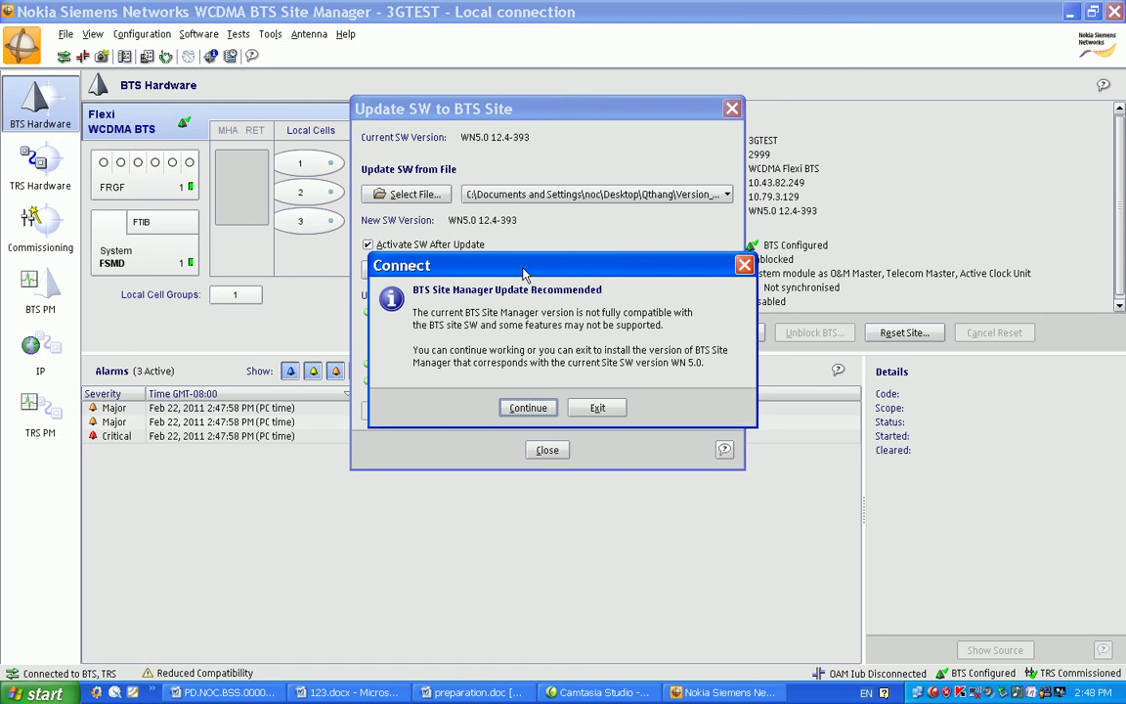
Step: Dismiss the Site Manager compatibility notice by continuing with the current version, and close the finished BTS site software update
left_click_drag(525, 272, 492, 391)
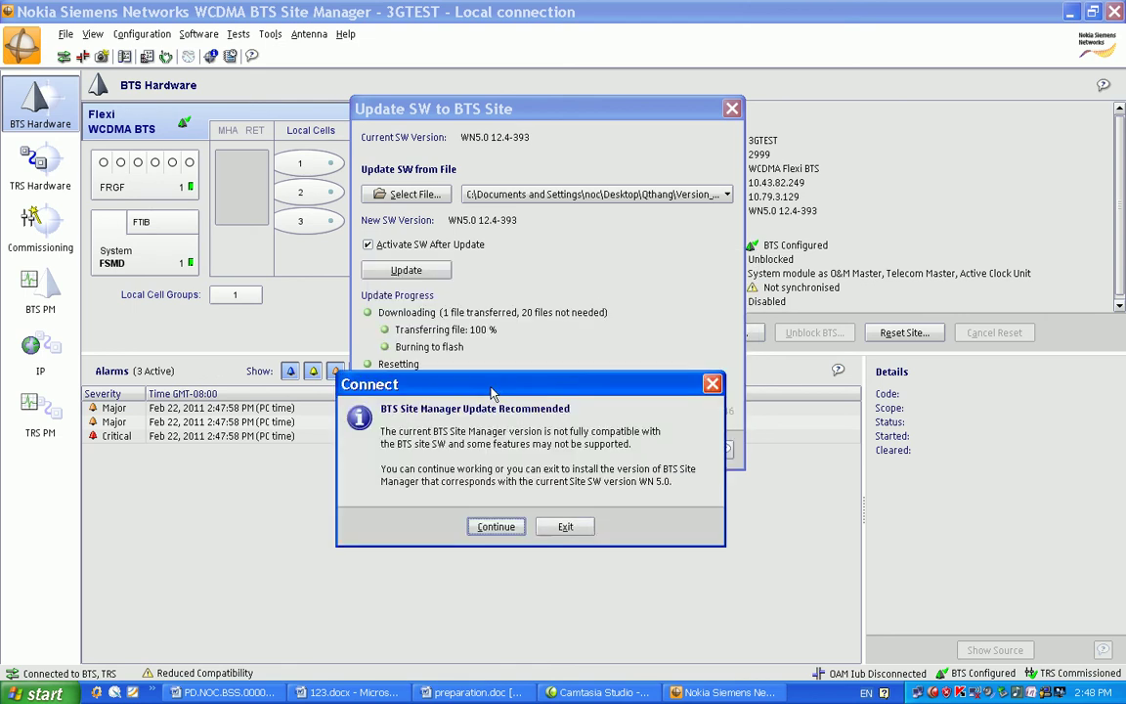
left_click(495, 529)
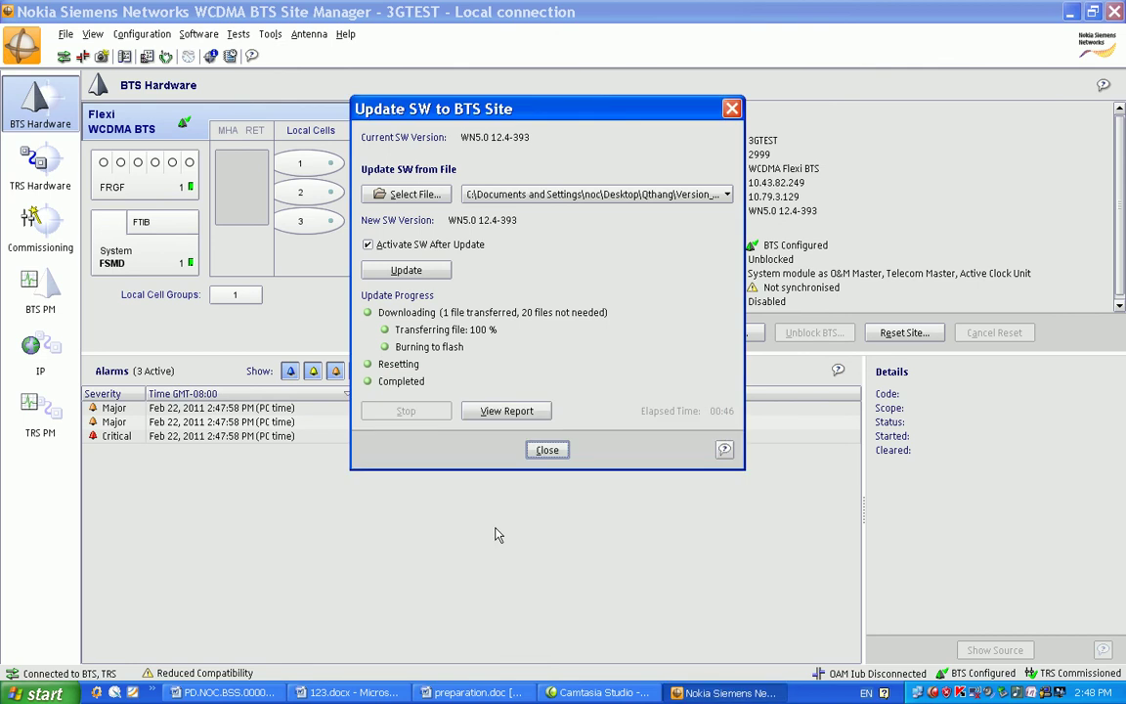
left_click(546, 451)
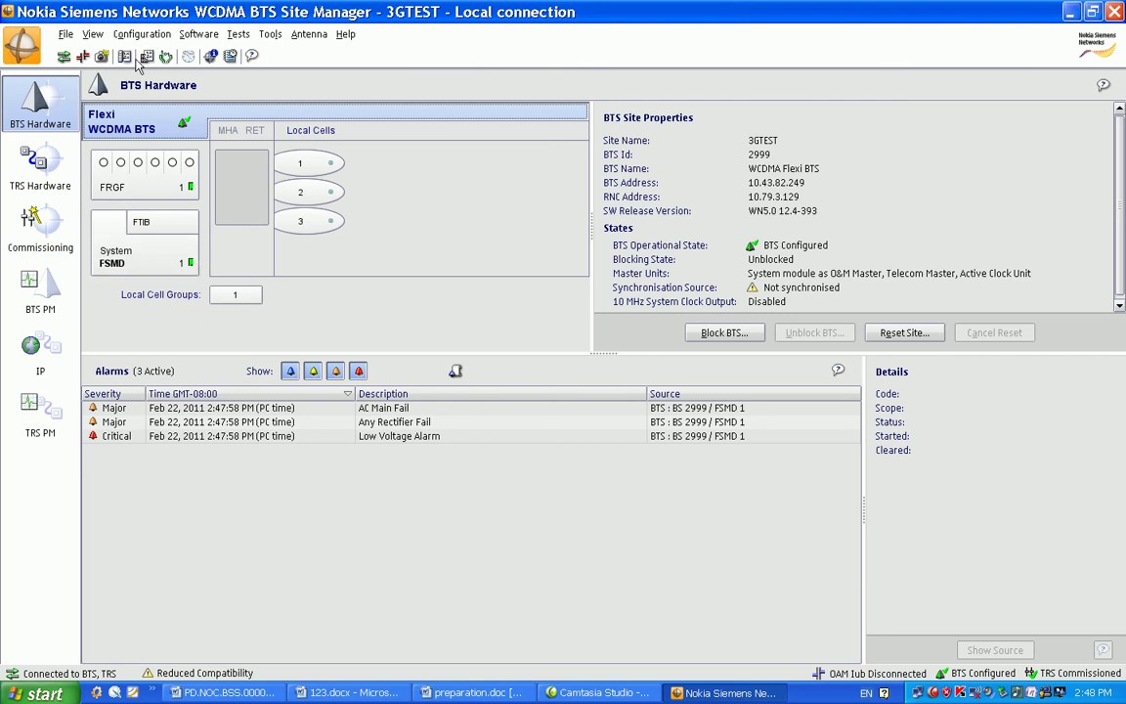
Step: Check the SW release version and file versions in the site's software version information after the update, and close it
left_click(185, 38)
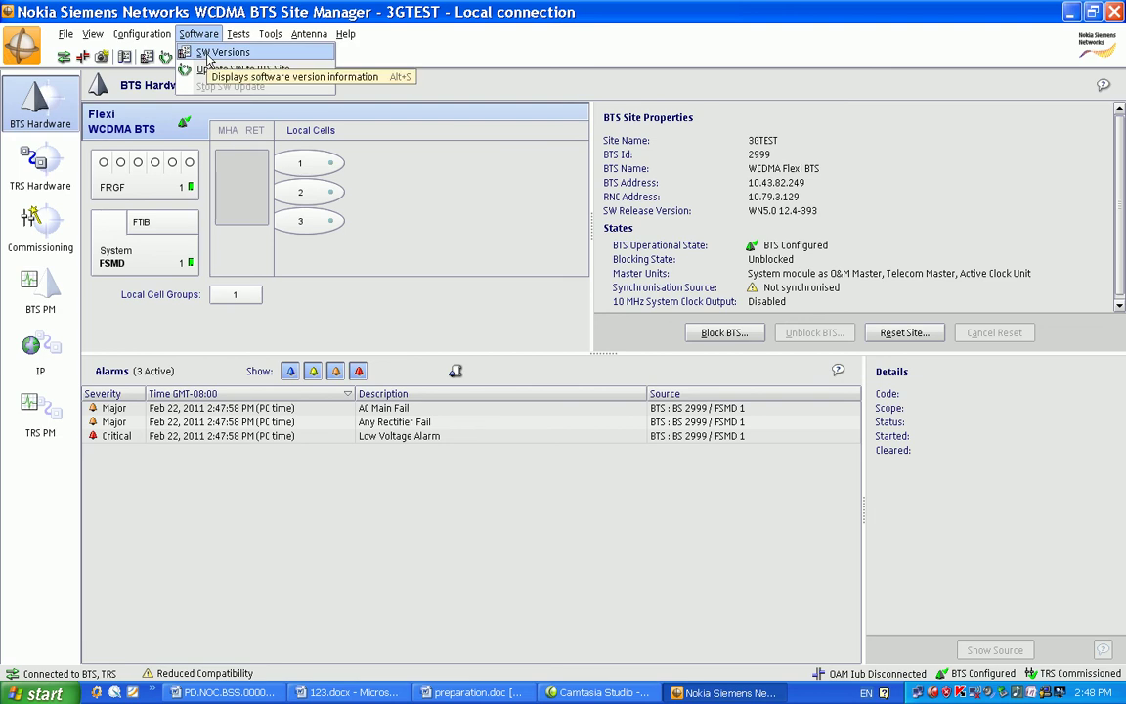
left_click(208, 55)
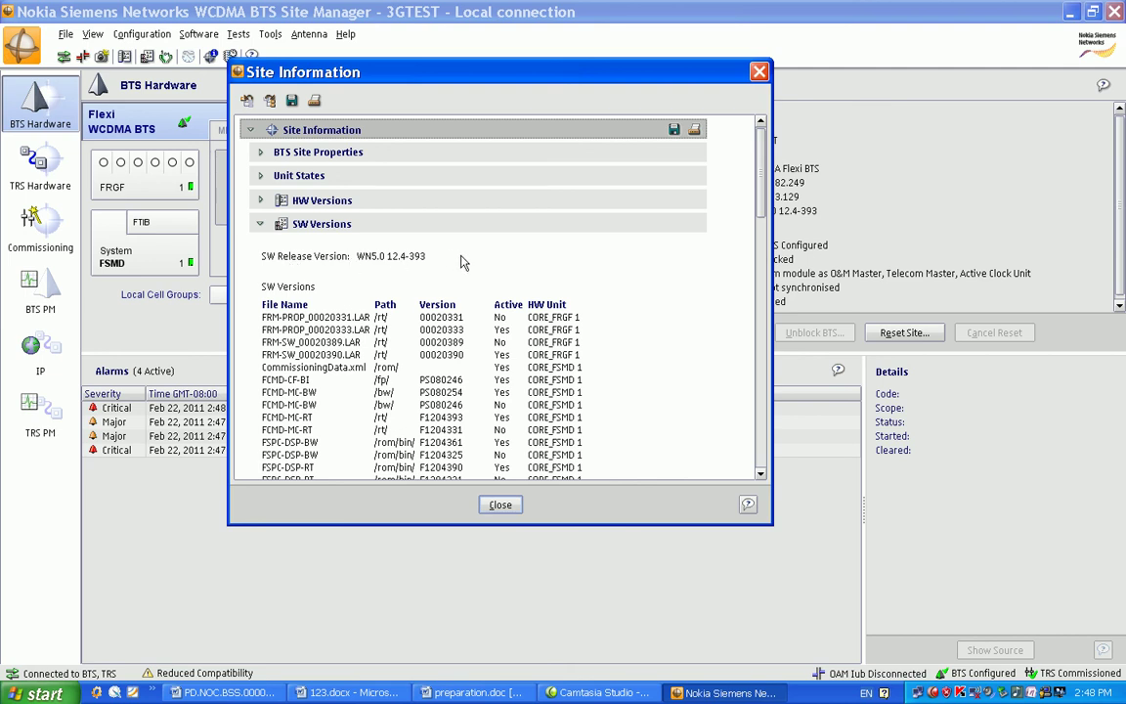
left_click(499, 506)
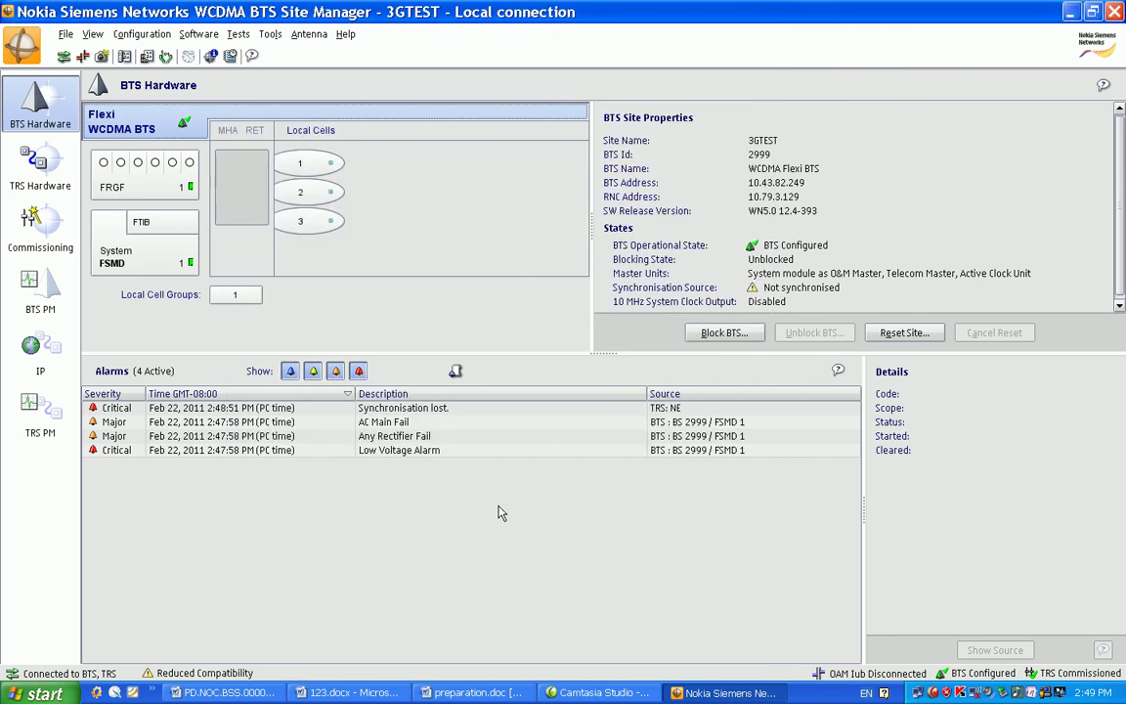